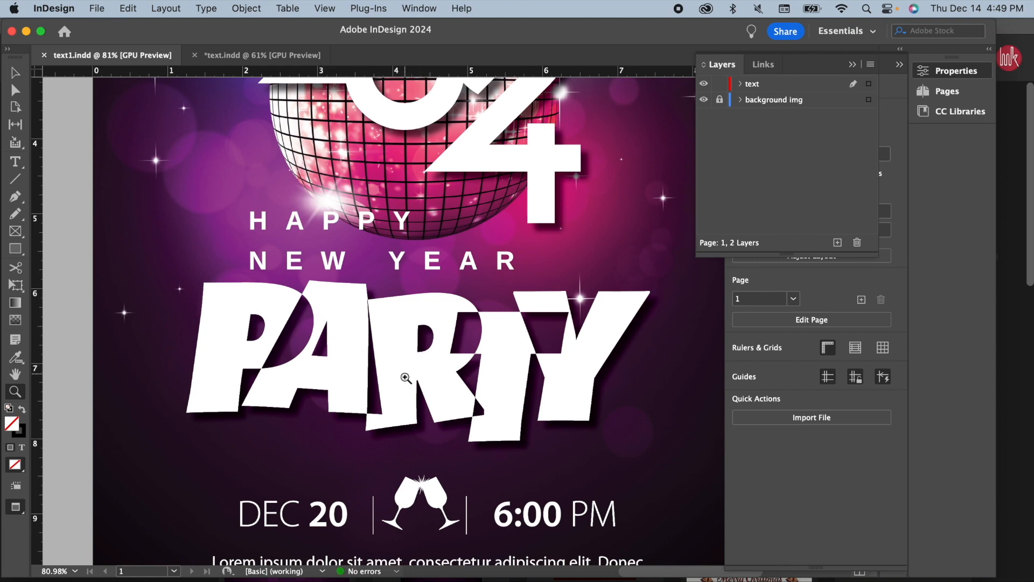
- View the whole finished poster, switch to the text.indd document and lock its background img layer
{"action": "key", "text": "super+minus"}
{"action": "key", "text": "super+minus"}
{"action": "key", "text": "super+minus"}
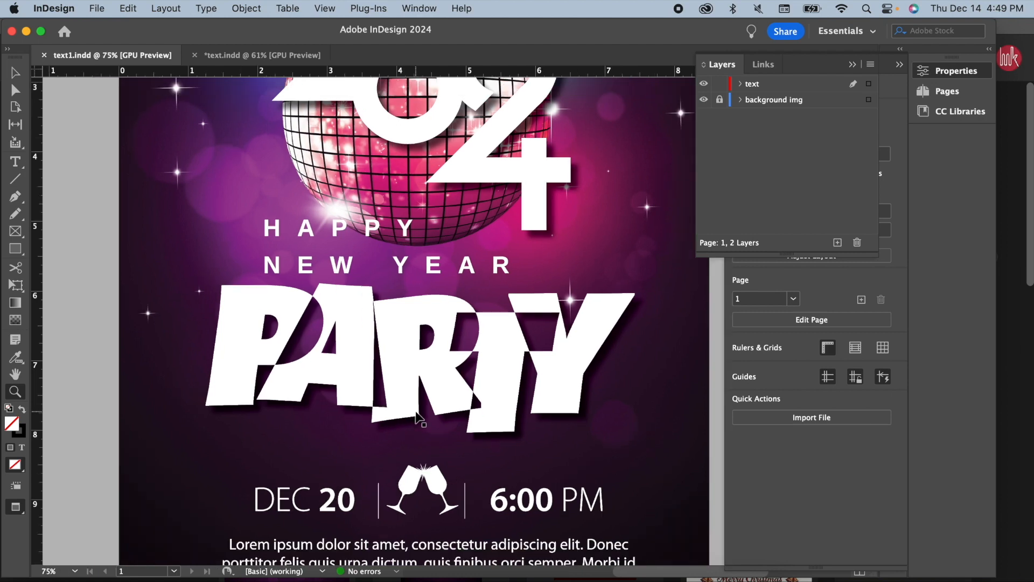
{"action": "key", "text": "super+0"}
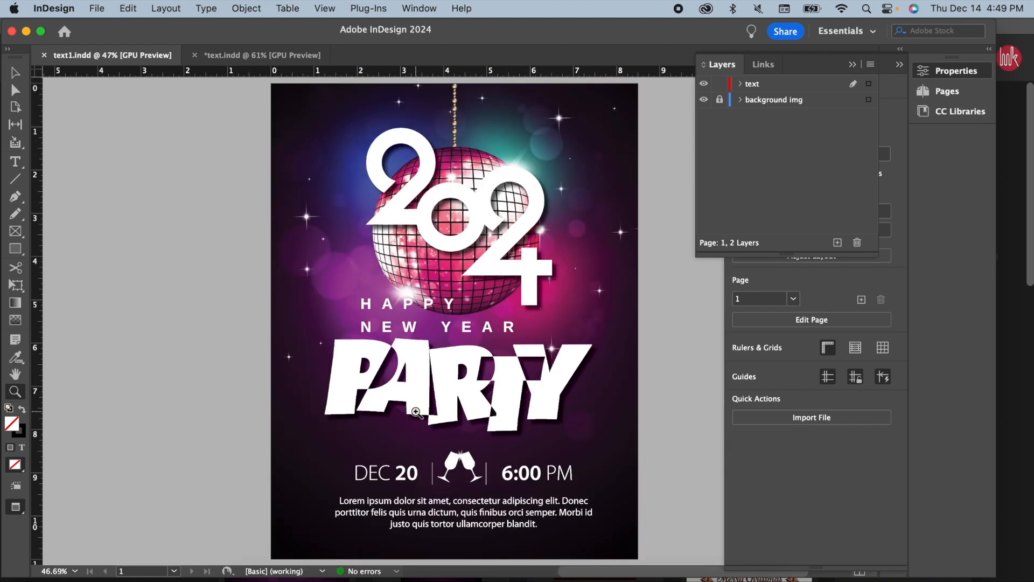
{"action": "left_click", "coordinate": [277, 58]}
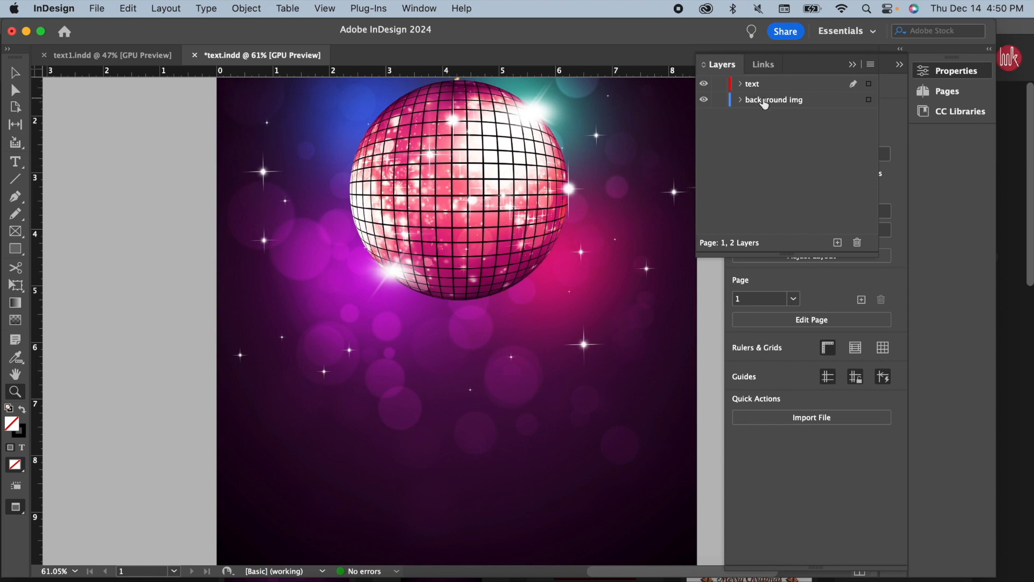
{"action": "left_click", "coordinate": [721, 100]}
- Add a text frame with the letter P below the disco ball
{"action": "left_click", "coordinate": [20, 164]}
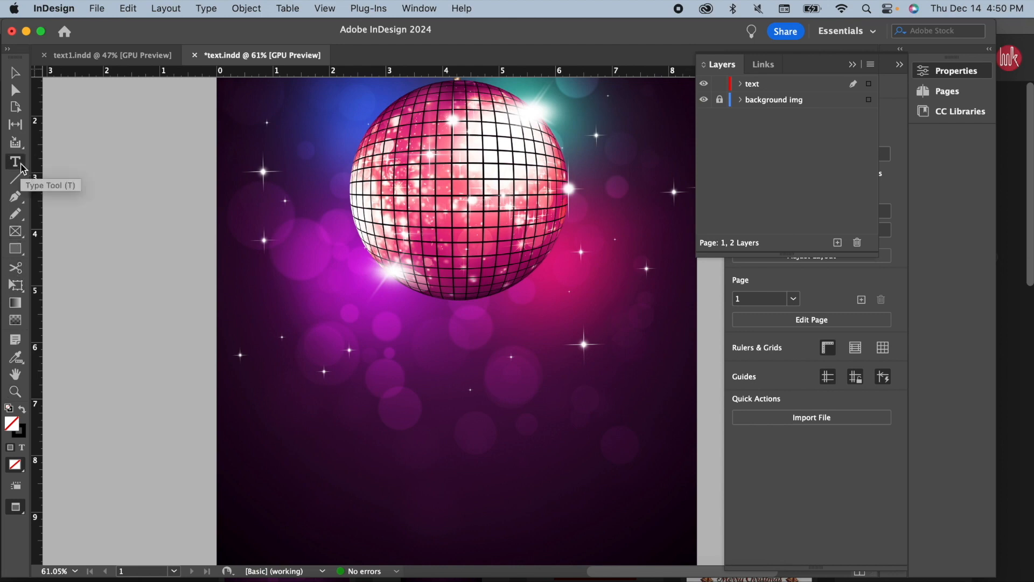
{"action": "left_click_drag", "start_coordinate": [288, 326], "coordinate": [503, 394]}
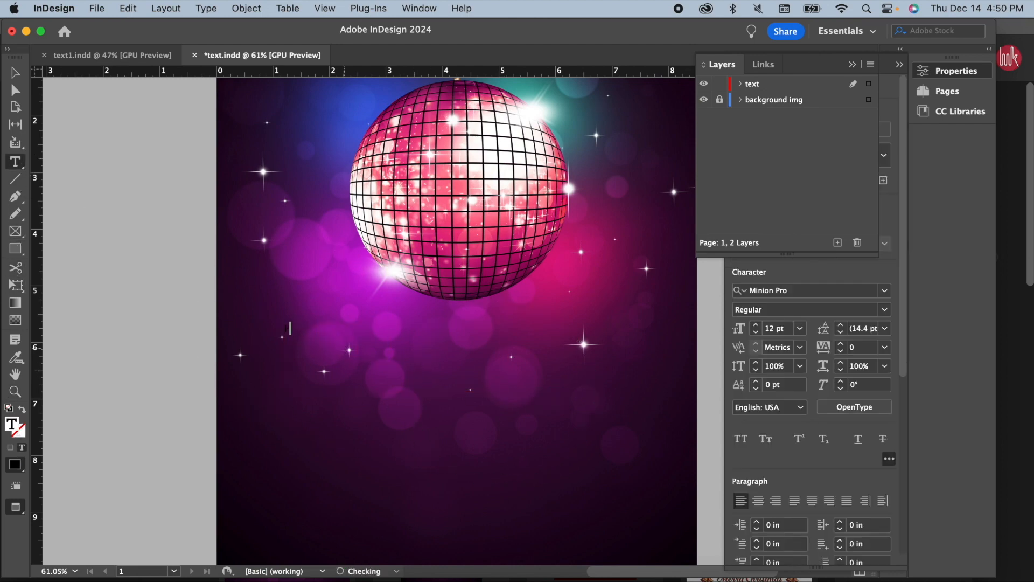
{"action": "left_click_drag", "start_coordinate": [292, 331], "coordinate": [252, 331]}
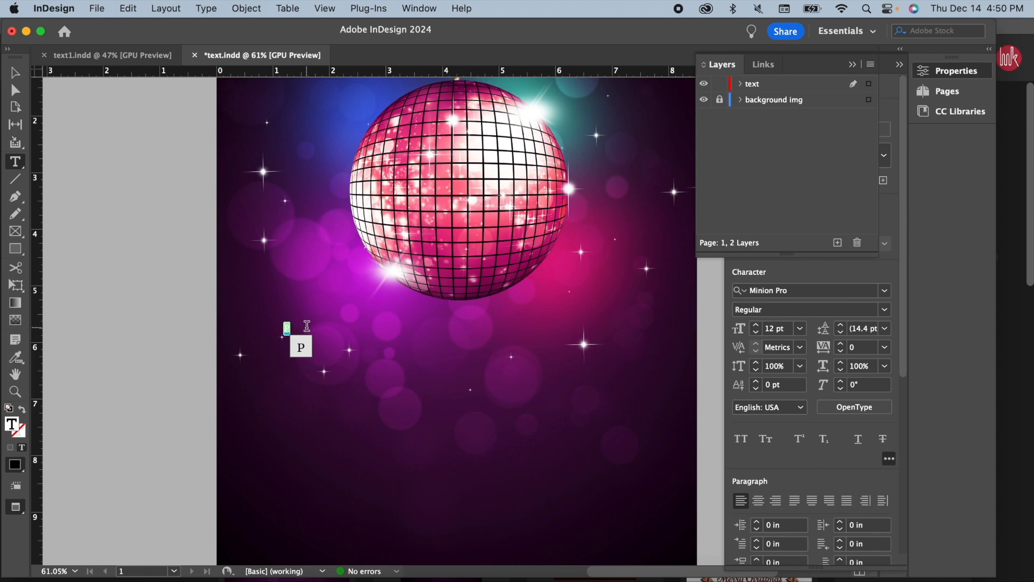
- Set the letter P to 120 pt in the MultiDisplay font
{"action": "left_click", "coordinate": [787, 328]}
{"action": "left_click", "coordinate": [745, 330]}
{"action": "type", "text": "100"}
{"action": "key", "text": "Return"}
{"action": "left_click", "coordinate": [885, 292]}
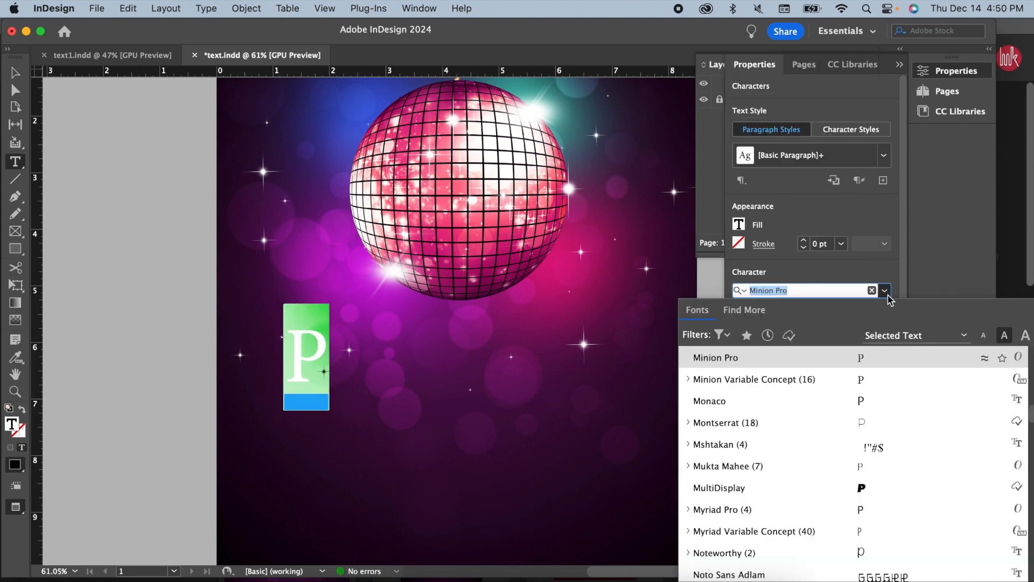
{"action": "left_click", "coordinate": [815, 488]}
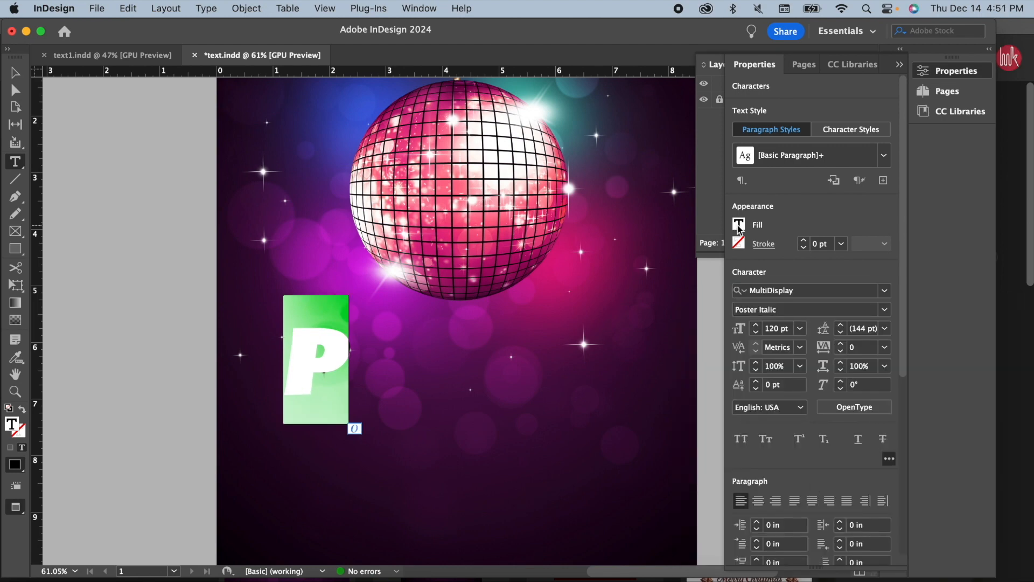
- Fill the P with Paper and shrink its text frame to about 1.22 by 1.44 in
{"action": "left_click", "coordinate": [739, 224]}
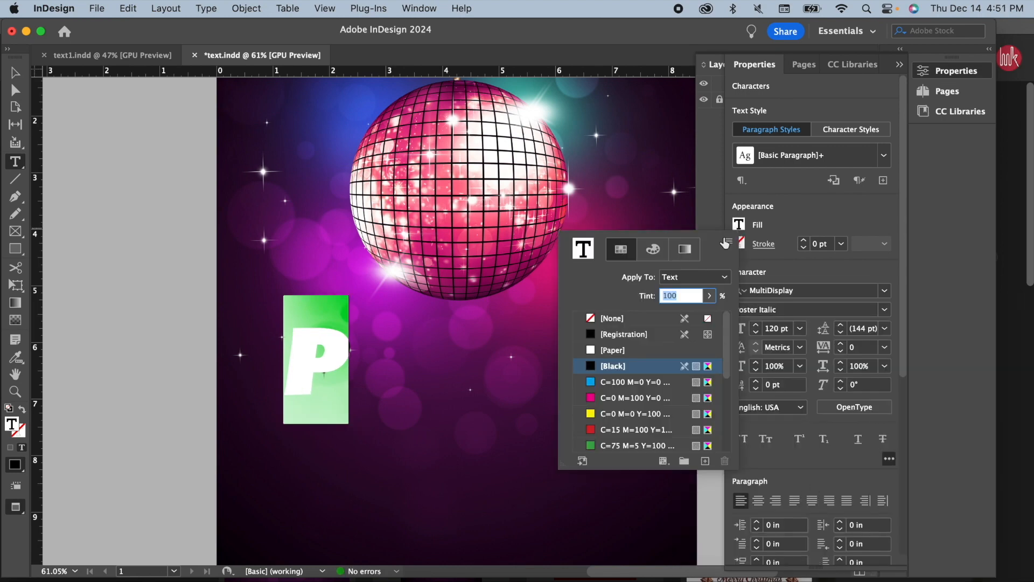
{"action": "left_click", "coordinate": [612, 350]}
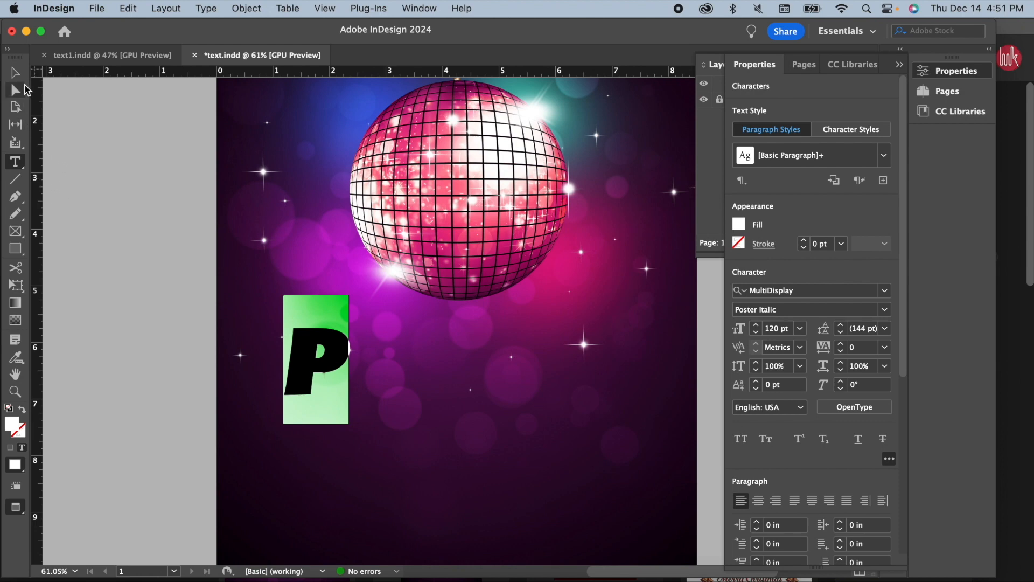
{"action": "left_click", "coordinate": [15, 73]}
{"action": "left_click_drag", "start_coordinate": [518, 421], "coordinate": [355, 399]}
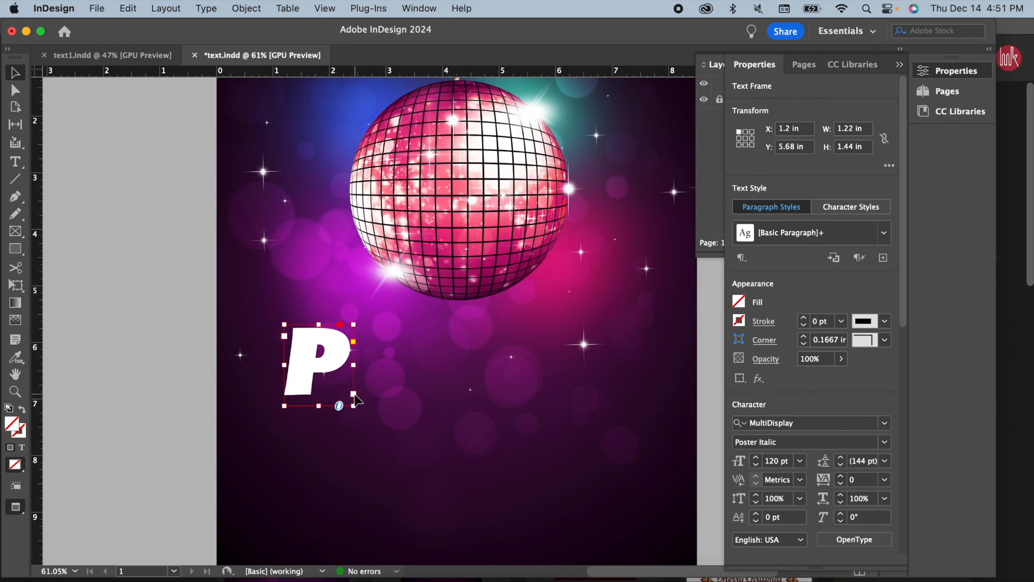
- Place the letter A in its own frame, about 1.56 by 1.685 in, beside the P and copy it
{"action": "key", "text": "super+v"}
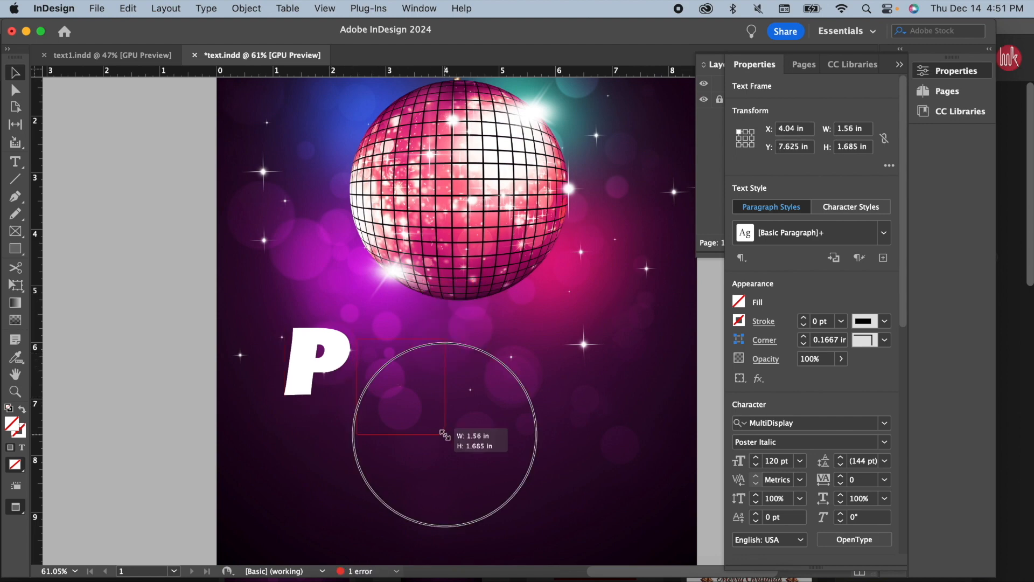
{"action": "left_click_drag", "start_coordinate": [446, 434], "coordinate": [445, 434]}
{"action": "key", "text": "super+c"}
- Paste a copy of the A frame beside the first A and change its letter to R
{"action": "key", "text": "super+v"}
{"action": "left_click_drag", "start_coordinate": [458, 324], "coordinate": [495, 384]}
{"action": "left_click", "coordinate": [15, 161]}
{"action": "left_click", "coordinate": [510, 381]}
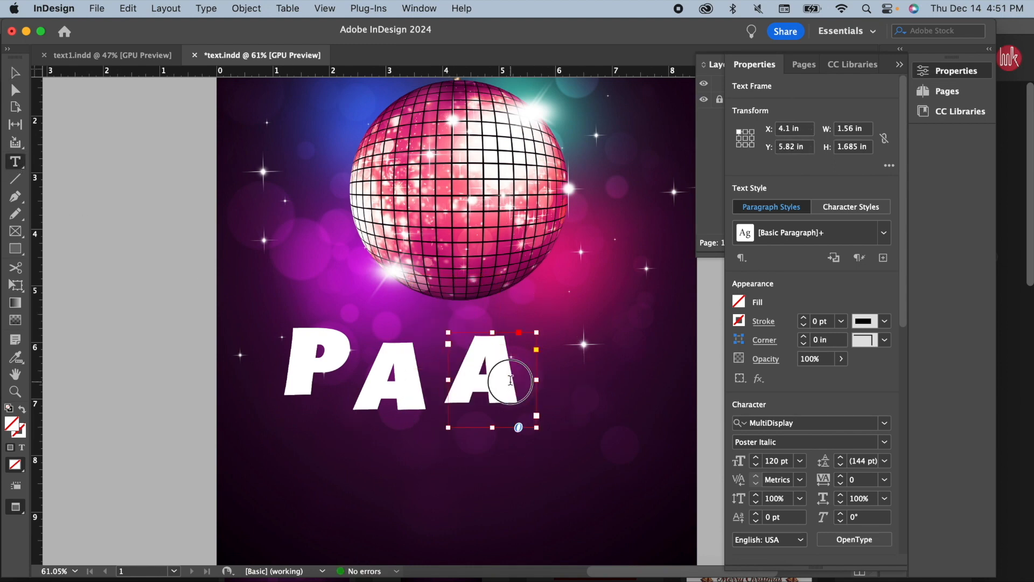
{"action": "double_click", "coordinate": [511, 380]}
{"action": "type", "text": "R"}
- Paste another copy of the A frame after the R and change its letter to T
{"action": "left_click", "coordinate": [15, 73]}
{"action": "key", "text": "super+v"}
{"action": "left_click_drag", "start_coordinate": [451, 322], "coordinate": [569, 398]}
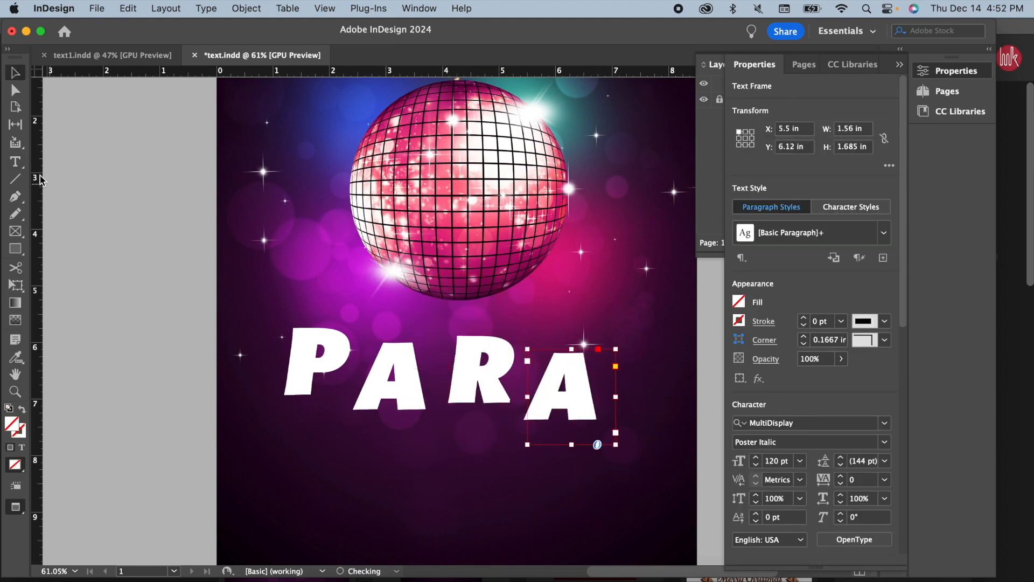
{"action": "left_click", "coordinate": [15, 162]}
{"action": "double_click", "coordinate": [560, 388]}
{"action": "type", "text": "T"}
- Paste another copy of the A frame beyond the T and change its letter to Y
{"action": "left_click", "coordinate": [15, 72]}
{"action": "key", "text": "super+v"}
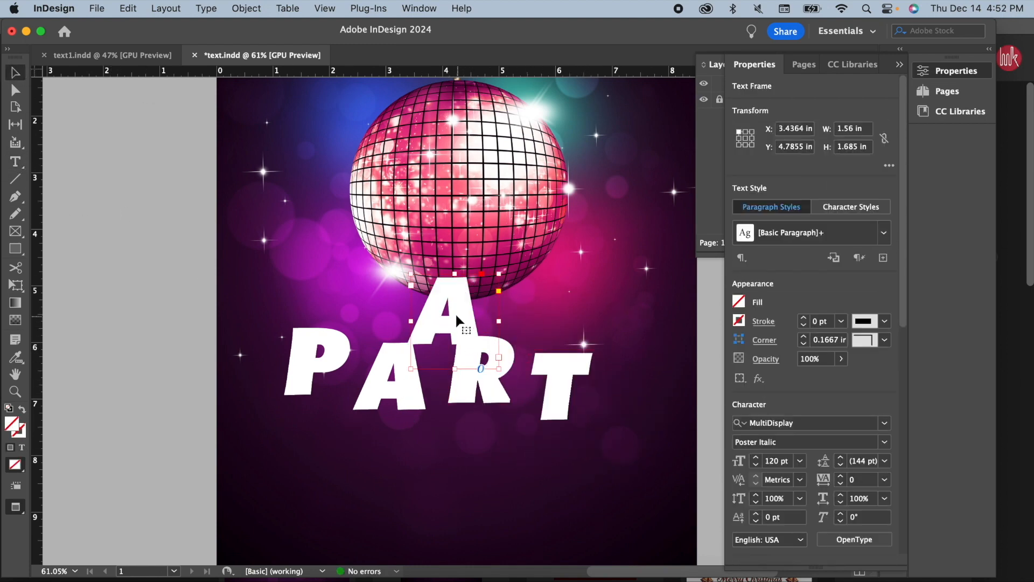
{"action": "left_click_drag", "start_coordinate": [458, 322], "coordinate": [631, 439]}
{"action": "left_click", "coordinate": [15, 162]}
{"action": "double_click", "coordinate": [619, 431]}
{"action": "type", "text": "Y"}
{"action": "key", "text": "Escape"}
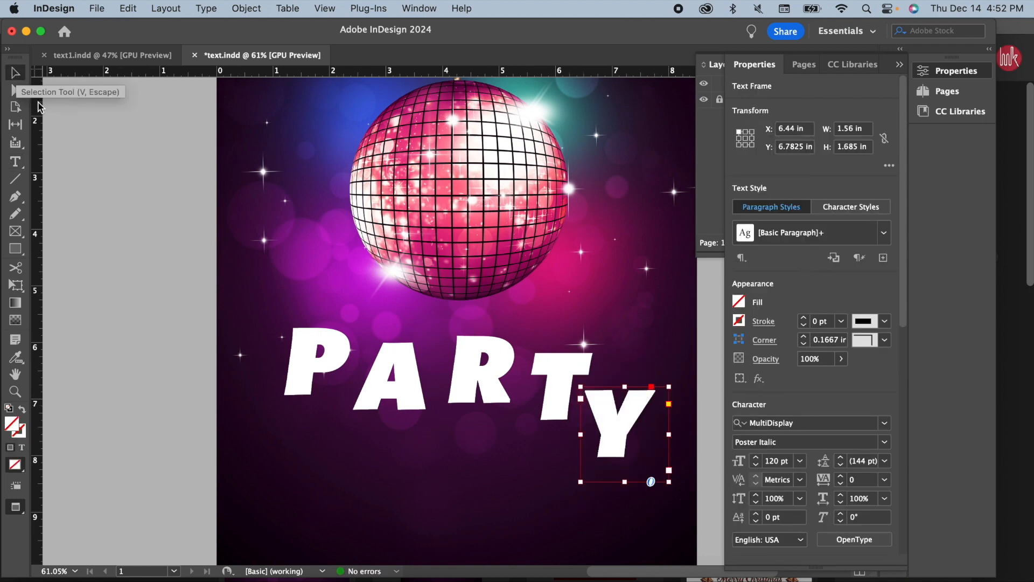
- Tilt the P, R and T slightly and move the A, R and T leftward so neighbouring letters overlap
{"action": "left_click", "coordinate": [344, 360]}
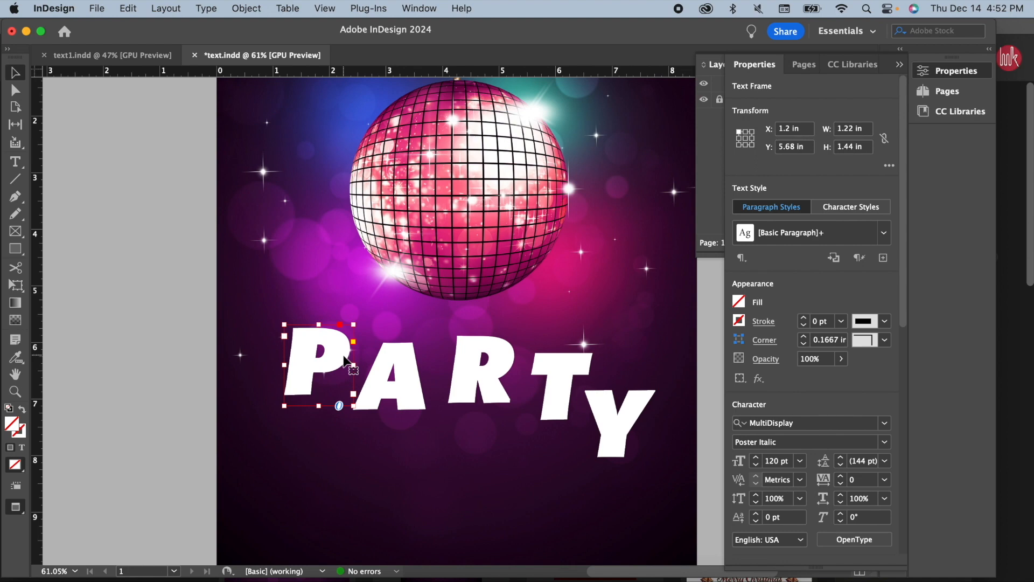
{"action": "left_click_drag", "start_coordinate": [357, 316], "coordinate": [349, 307]}
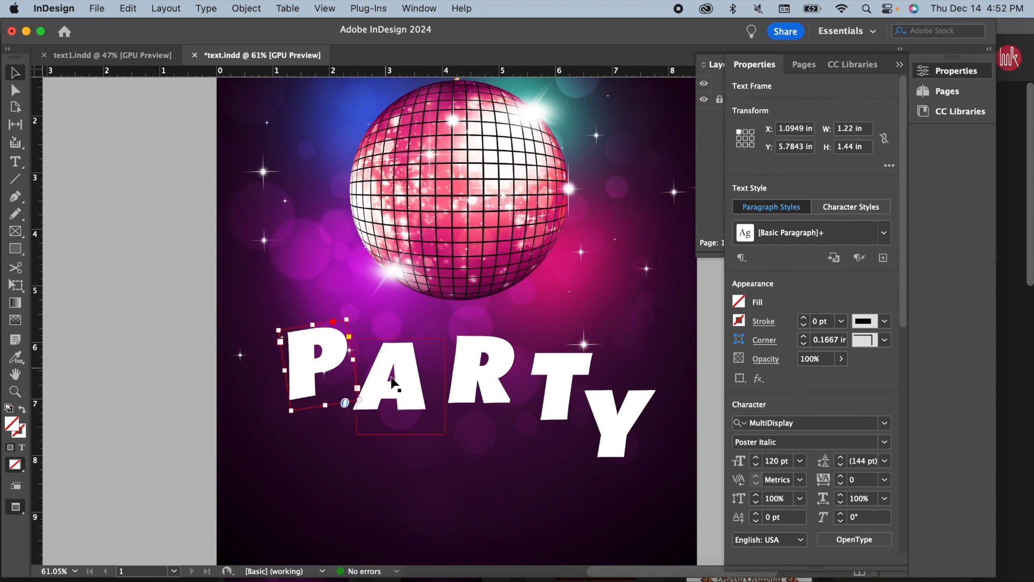
{"action": "left_click_drag", "start_coordinate": [403, 377], "coordinate": [362, 377]}
{"action": "left_click", "coordinate": [490, 386]}
{"action": "left_click_drag", "start_coordinate": [490, 383], "coordinate": [412, 369]}
{"action": "left_click_drag", "start_coordinate": [462, 312], "coordinate": [453, 336]}
{"action": "left_click_drag", "start_coordinate": [413, 356], "coordinate": [409, 366]}
{"action": "left_click_drag", "start_coordinate": [567, 372], "coordinate": [446, 340]}
{"action": "left_click_drag", "start_coordinate": [500, 312], "coordinate": [493, 306]}
{"action": "left_click_drag", "start_coordinate": [443, 348], "coordinate": [459, 366]}
- Rotate the Y slightly clockwise, move it up against the T and nudge it left and up to overlap
{"action": "left_click", "coordinate": [620, 421]}
{"action": "left_click_drag", "start_coordinate": [673, 382], "coordinate": [682, 392]}
{"action": "left_click_drag", "start_coordinate": [641, 424], "coordinate": [512, 374]}
{"action": "key", "text": "Left"}
{"action": "key", "text": "Left"}
{"action": "key", "text": "Up"}
{"action": "key", "text": "Up"}
{"action": "key", "text": "Up"}
- Rotate the P slightly clockwise and shift it a little to the left
{"action": "left_click", "coordinate": [307, 367]}
{"action": "left_click_drag", "start_coordinate": [358, 322], "coordinate": [356, 330]}
{"action": "left_click_drag", "start_coordinate": [349, 366], "coordinate": [341, 364]}
- Select all five PARTY letter frames and convert them to outlines
{"action": "key", "text": "super+a"}
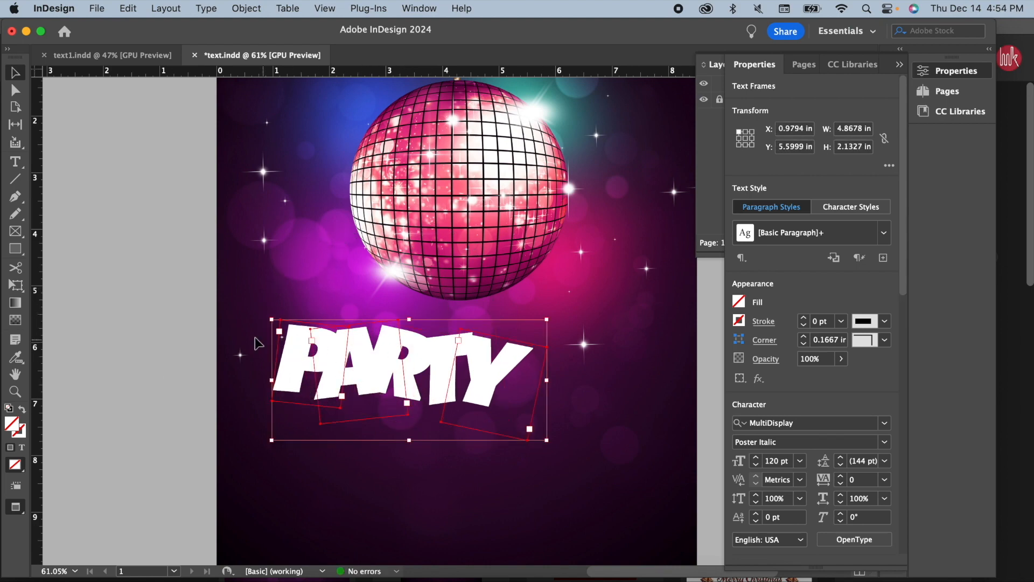
{"action": "left_click", "coordinate": [180, 311]}
{"action": "left_click_drag", "start_coordinate": [268, 311], "coordinate": [542, 430]}
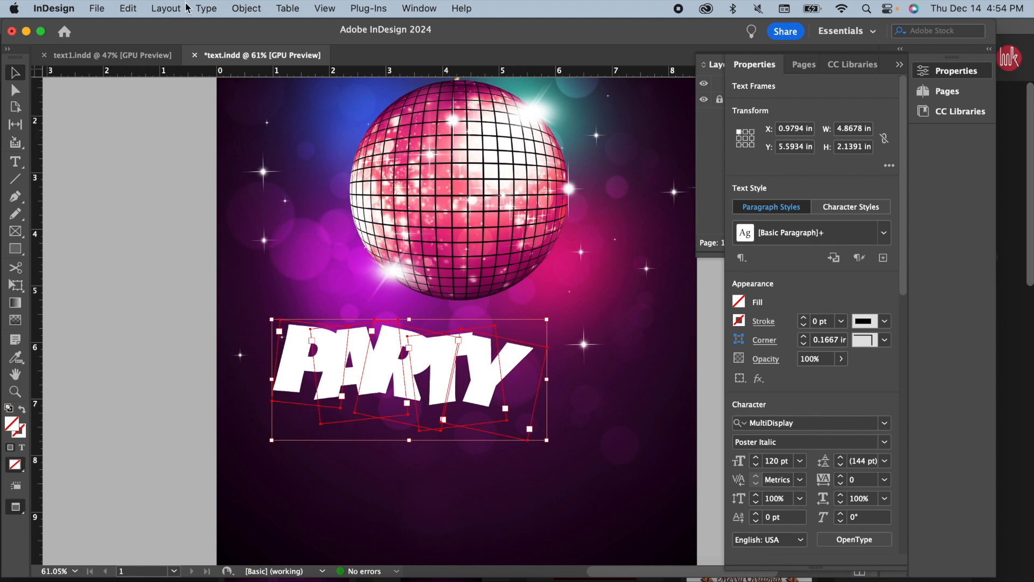
{"action": "left_click", "coordinate": [206, 8]}
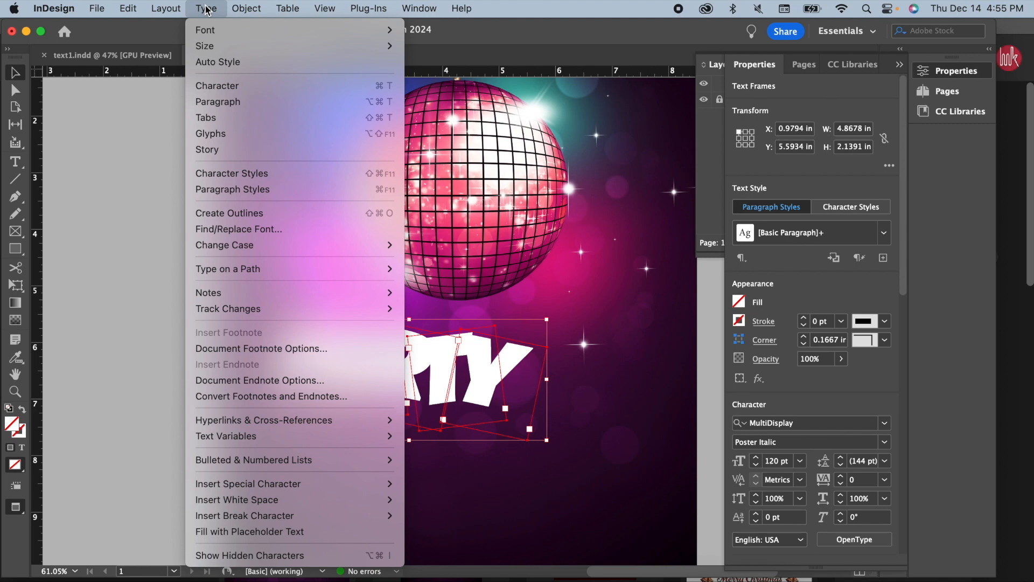
{"action": "left_click", "coordinate": [231, 214]}
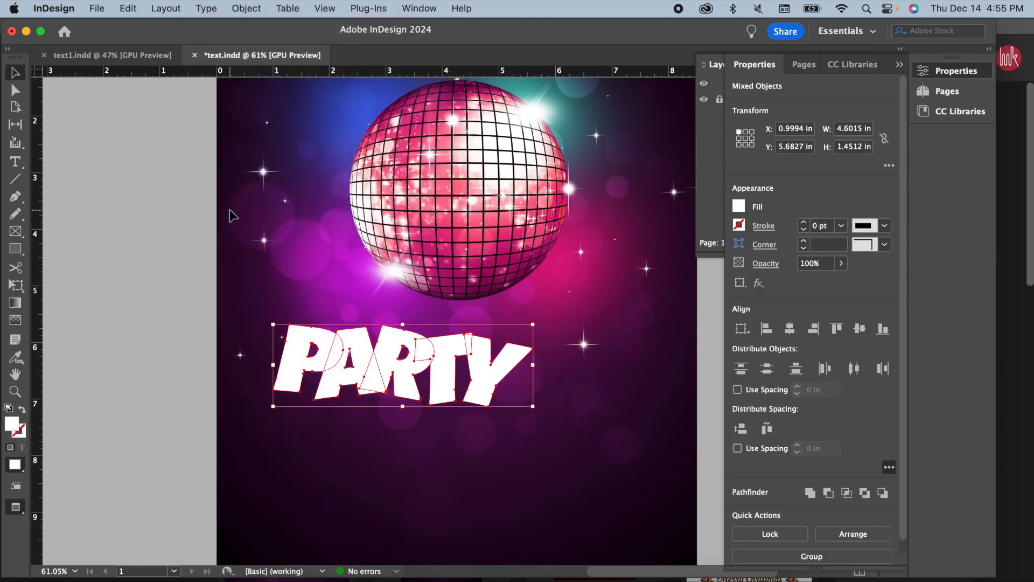
- Combine the outlined letters with the Exclude Overlap pathfinder and enlarge the resulting PARTY shape to about 5.57 by 2.24 in
{"action": "left_click", "coordinate": [245, 9]}
{"action": "mouse_move", "coordinate": [316, 518]}
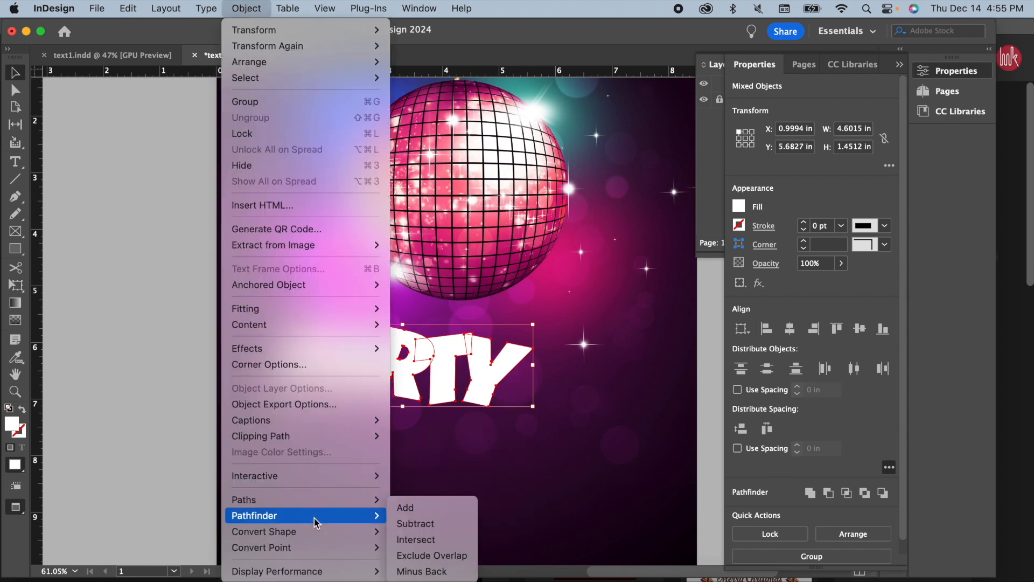
{"action": "left_click", "coordinate": [436, 556]}
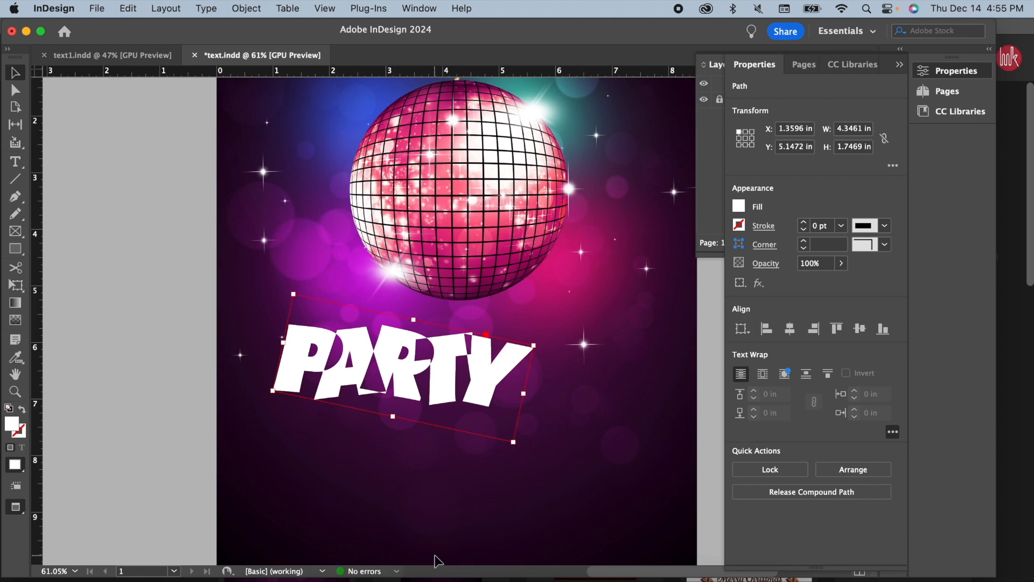
{"action": "left_click_drag", "start_coordinate": [513, 443], "coordinate": [568, 397]}
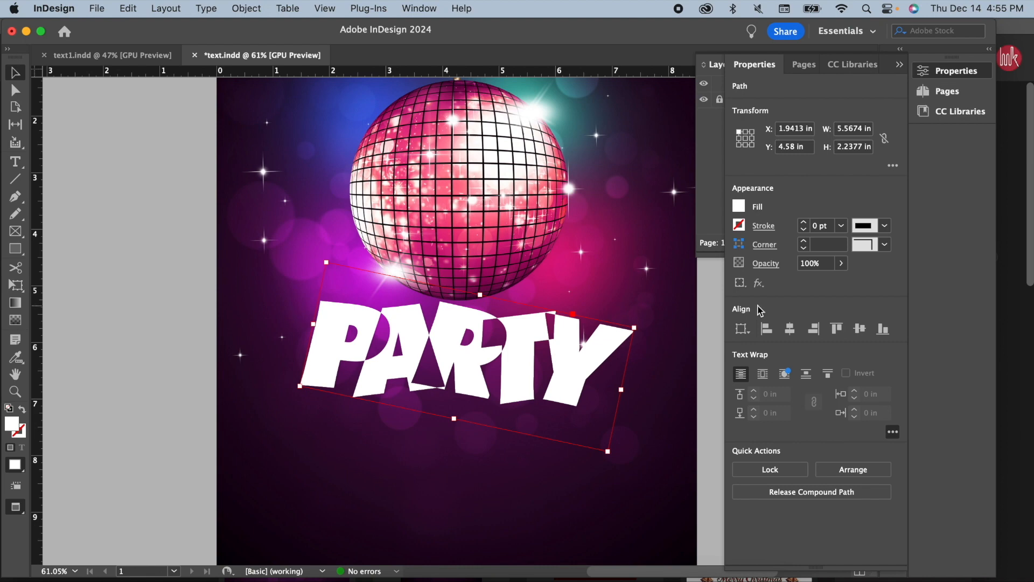
- Apply a drop shadow to the PARTY shape using the Color Burn blending mode
{"action": "left_click", "coordinate": [760, 284]}
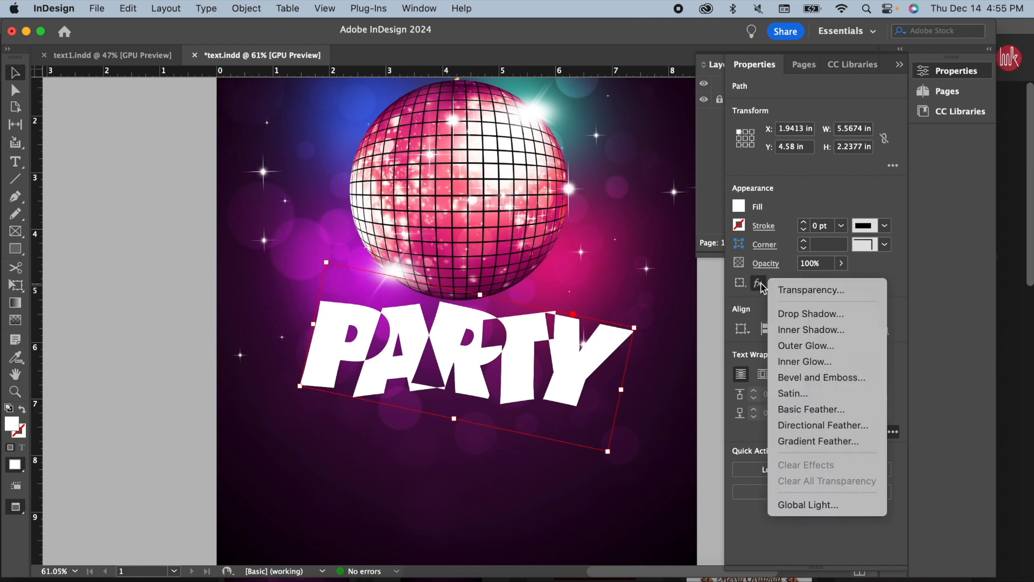
{"action": "left_click", "coordinate": [800, 314]}
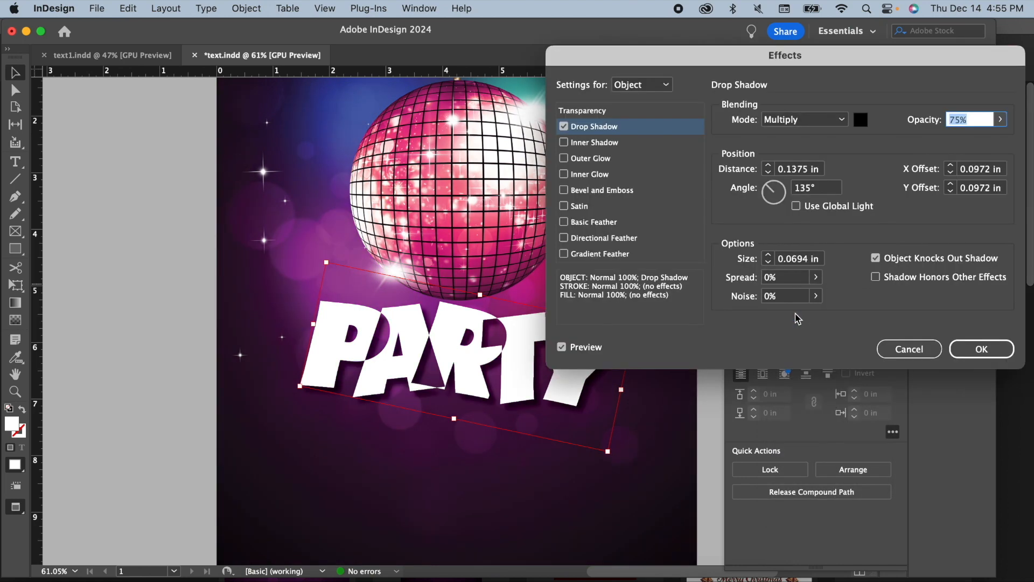
{"action": "left_click", "coordinate": [768, 263]}
{"action": "left_click", "coordinate": [768, 254]}
{"action": "left_click", "coordinate": [844, 120]}
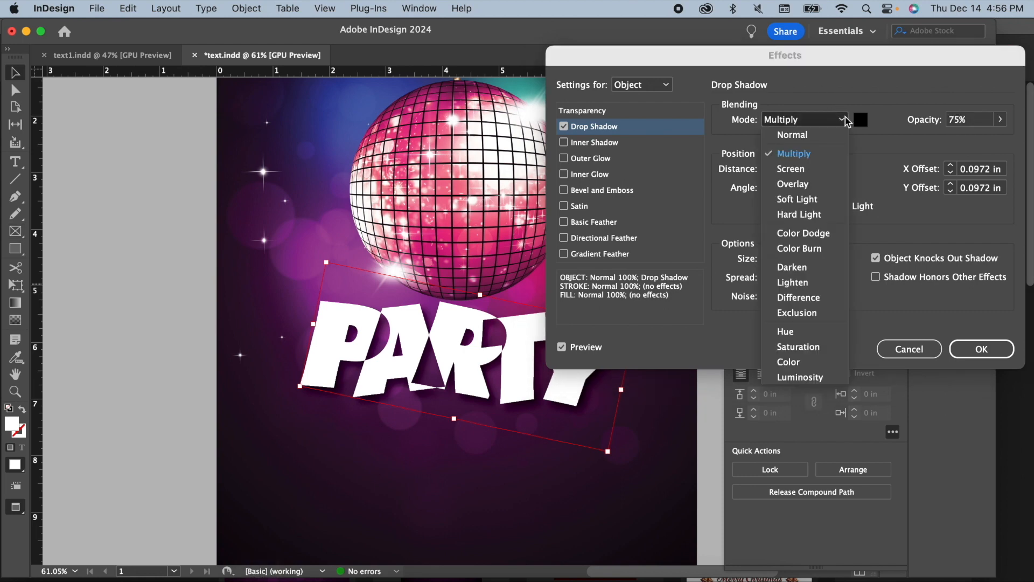
{"action": "left_click", "coordinate": [836, 247]}
{"action": "left_click", "coordinate": [988, 356]}
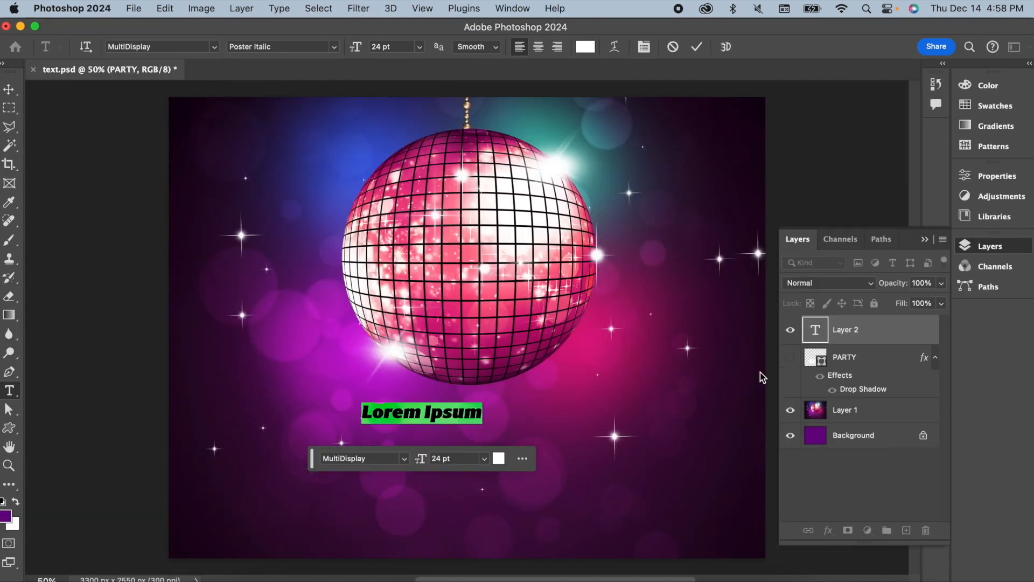
- In Photoshop's text.psd, replace the placeholder text with PARTY and set its size to 120 pt
{"action": "type", "text": "PARTY"}
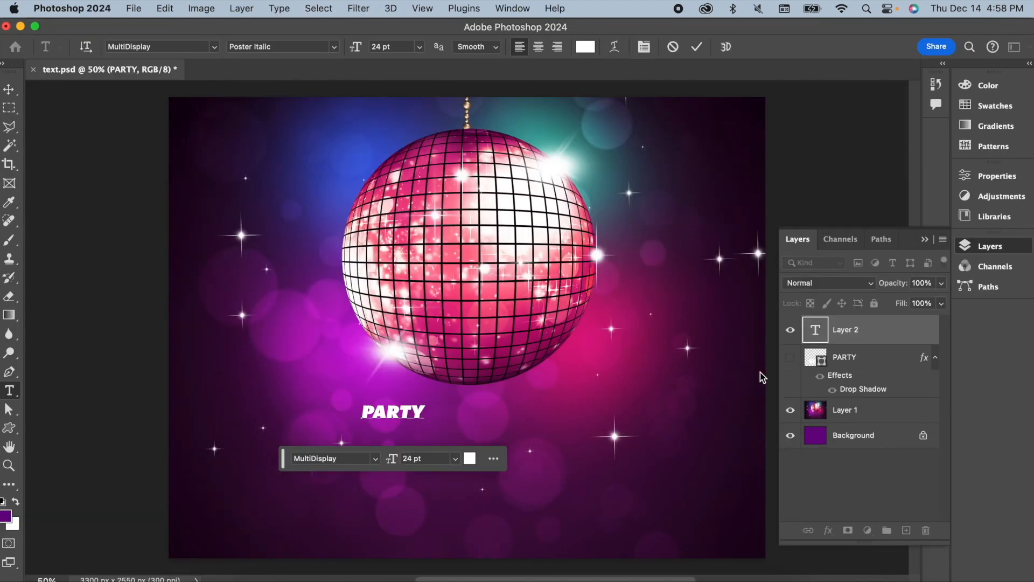
{"action": "key", "text": "super+a"}
{"action": "left_click", "coordinate": [400, 46]}
{"action": "key", "text": "Return"}
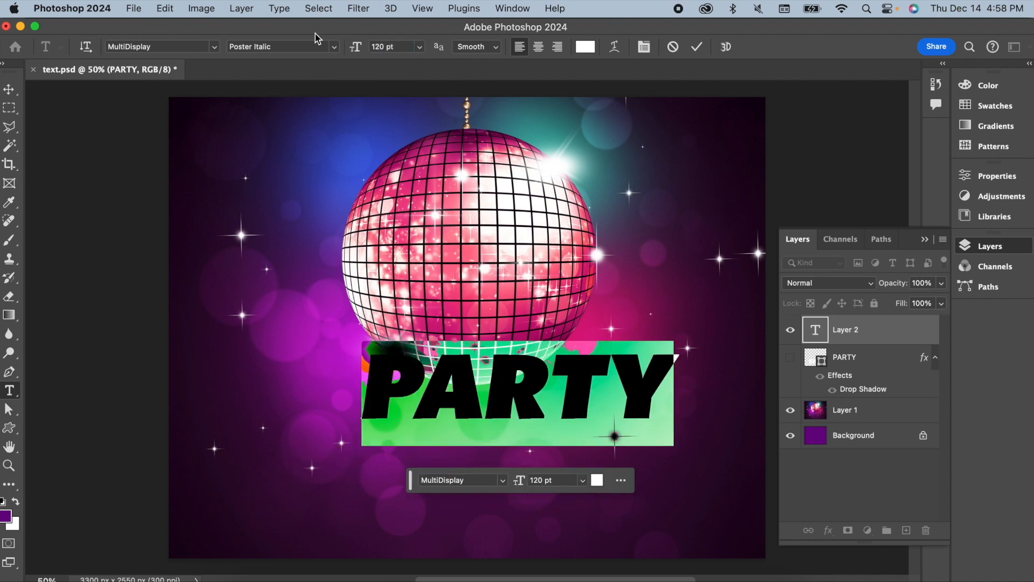
- Commit the PARTY text and move it down and left, beneath the disco ball
{"action": "key", "text": "super+Return"}
{"action": "key", "text": "v"}
{"action": "left_click_drag", "start_coordinate": [454, 396], "coordinate": [423, 434]}
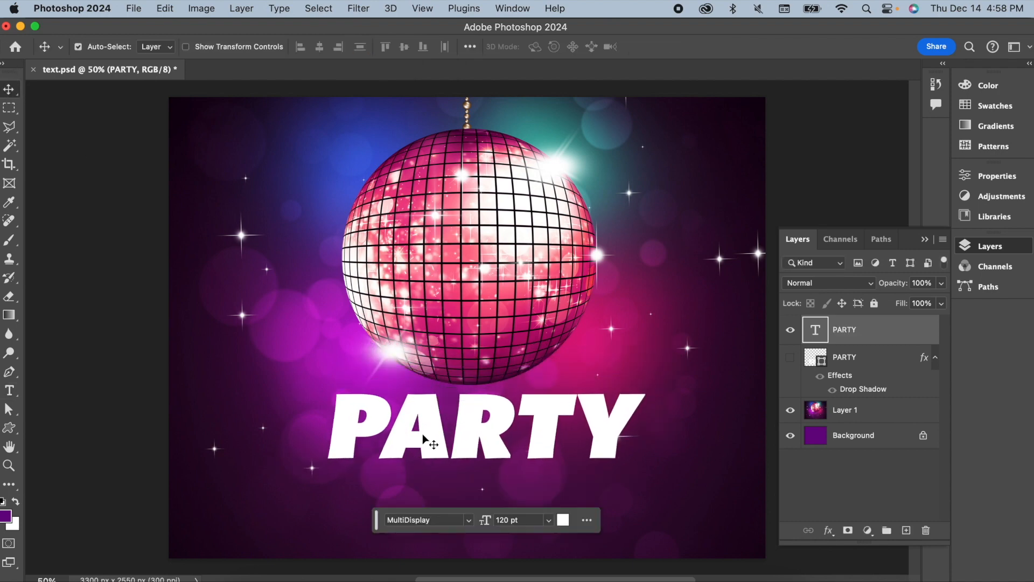
- Convert the PARTY text layer to a shape and activate the Path Selection tool for its letters
{"action": "right_click", "coordinate": [864, 333]}
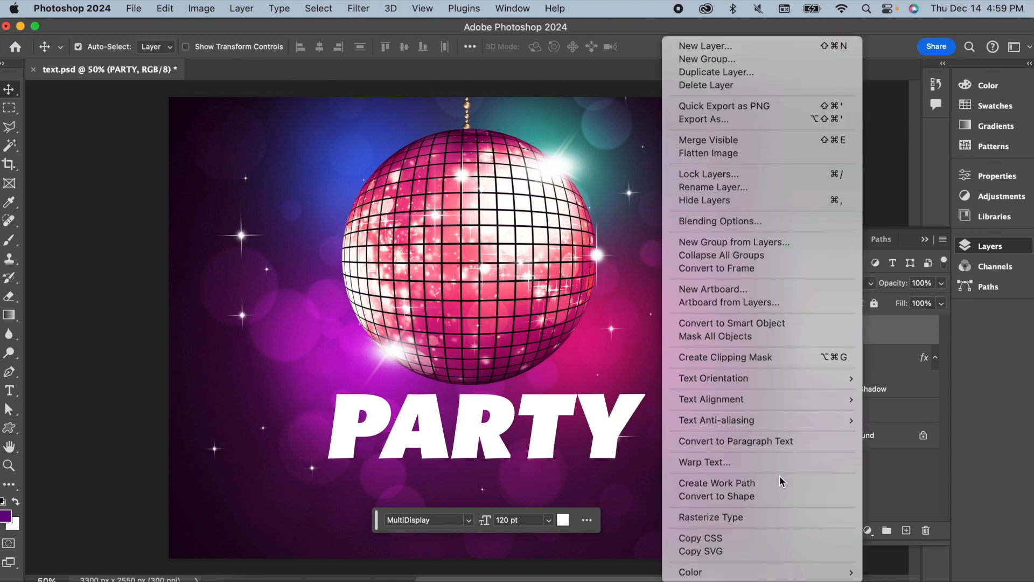
{"action": "left_click", "coordinate": [774, 496]}
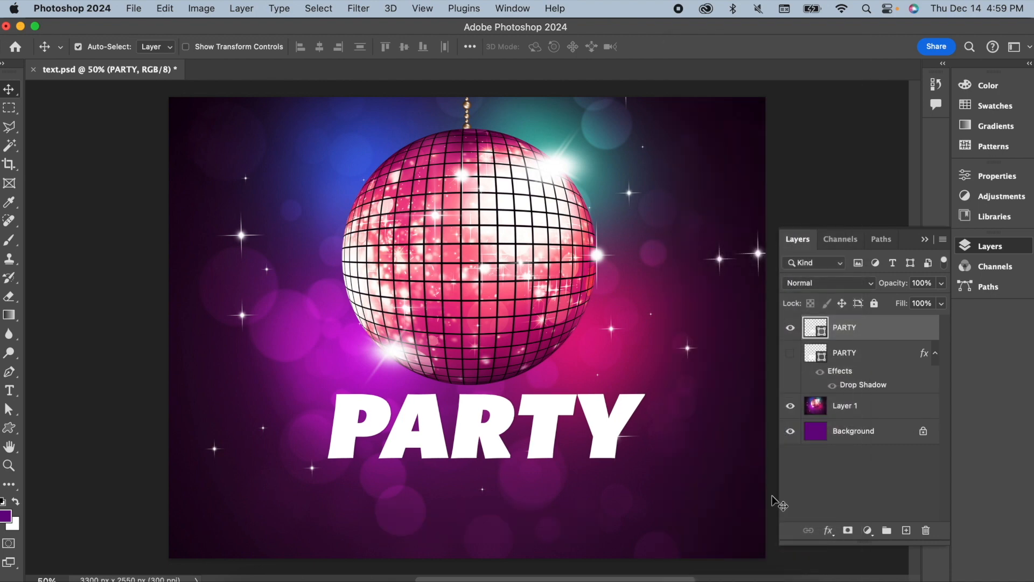
{"action": "left_click", "coordinate": [10, 410]}
{"action": "left_click_drag", "start_coordinate": [11, 408], "coordinate": [45, 420]}
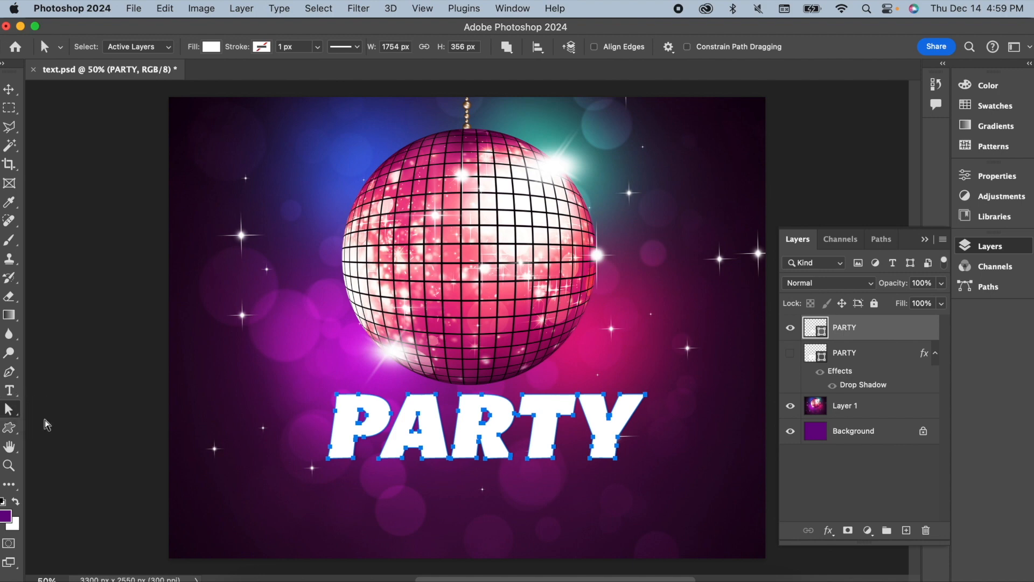
- Rotate the letter P of the visible PARTY shape slightly counterclockwise
{"action": "left_click", "coordinate": [345, 438]}
{"action": "key", "text": "ctrl+t"}
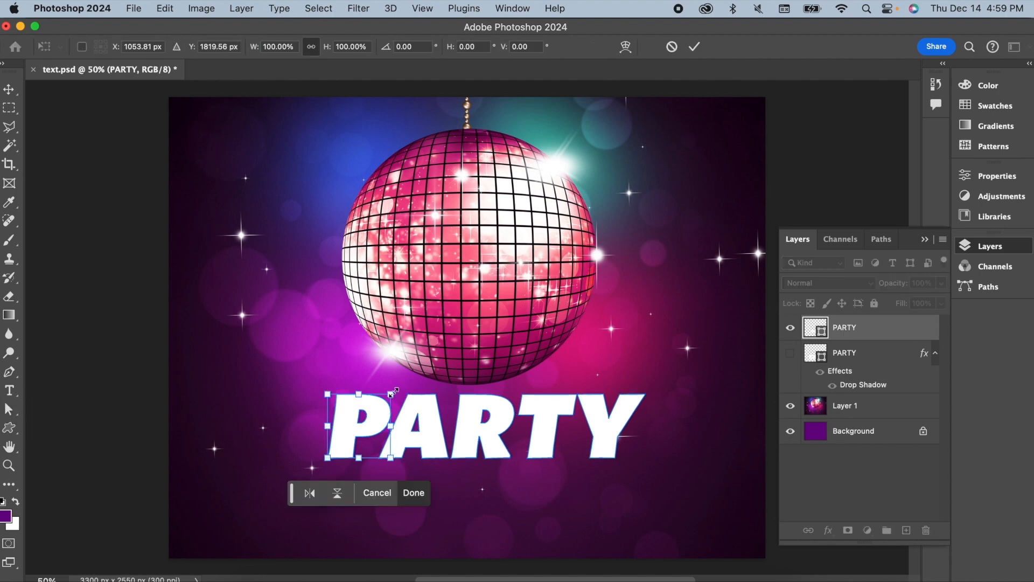
{"action": "left_click_drag", "start_coordinate": [397, 383], "coordinate": [384, 375]}
{"action": "key", "text": "Return"}
- Nudge the letter A slightly left and down so that it overlaps the P
{"action": "left_click", "coordinate": [8, 409]}
{"action": "left_click", "coordinate": [431, 422]}
{"action": "key", "text": "super+t"}
{"action": "mouse_move", "coordinate": [438, 430]}
{"action": "left_mouse_down"}
{"action": "mouse_move", "coordinate": [416, 430]}
{"action": "mouse_move", "coordinate": [433, 438]}
{"action": "left_mouse_up"}
{"action": "key", "text": "Return"}
- Rotate the letter R slightly clockwise and move it so that it overlaps the A
{"action": "left_click", "coordinate": [9, 409]}
{"action": "left_click", "coordinate": [476, 431]}
{"action": "key", "text": "super+t"}
{"action": "left_click_drag", "start_coordinate": [478, 386], "coordinate": [484, 393]}
{"action": "left_click_drag", "start_coordinate": [456, 423], "coordinate": [454, 430]}
{"action": "key", "text": "Return"}
- Move the letter T left and slightly down so that it overlaps the R
{"action": "left_click", "coordinate": [8, 409]}
{"action": "left_click", "coordinate": [537, 423]}
{"action": "key", "text": "super+t"}
{"action": "left_click_drag", "start_coordinate": [544, 421], "coordinate": [480, 429]}
{"action": "key", "text": "Return"}
- Rotate the letter Y to -11.87° and move it left so that it overlaps the T
{"action": "left_click", "coordinate": [8, 410]}
{"action": "left_click", "coordinate": [609, 439]}
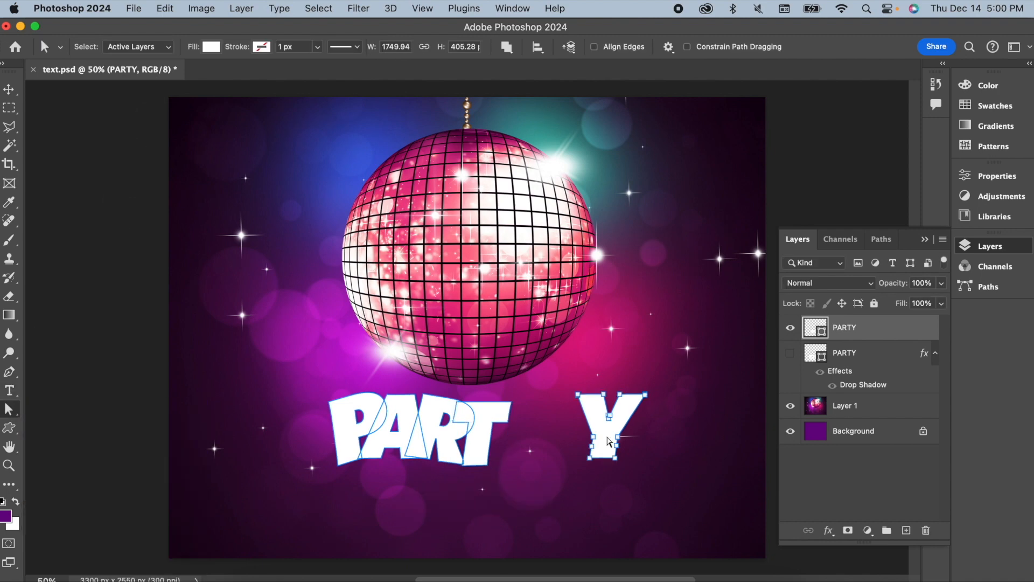
{"action": "key", "text": "super+t"}
{"action": "left_click_drag", "start_coordinate": [654, 387], "coordinate": [533, 434]}
{"action": "mouse_move", "coordinate": [581, 405]}
{"action": "left_mouse_down"}
{"action": "mouse_move", "coordinate": [562, 385]}
{"action": "mouse_move", "coordinate": [572, 396]}
{"action": "left_mouse_up"}
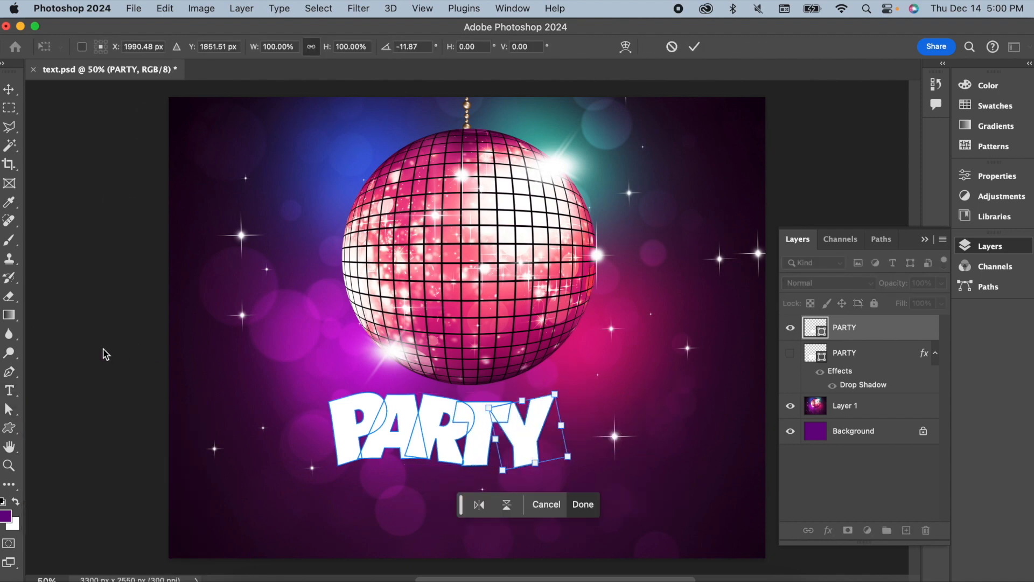
{"action": "key", "text": "Return"}
- Select all five PARTY letter paths and set their path operation to Exclude Overlapping Shapes
{"action": "left_click", "coordinate": [473, 449], "text": "shift"}
{"action": "left_click", "coordinate": [451, 441], "text": "shift"}
{"action": "left_click", "coordinate": [411, 420], "text": "shift"}
{"action": "left_click", "coordinate": [384, 440], "text": "shift"}
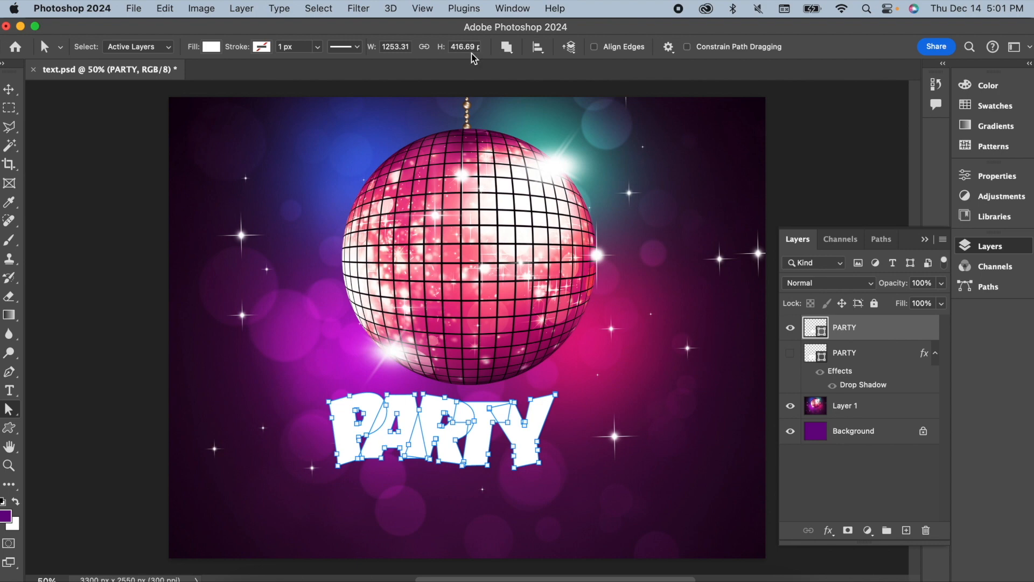
{"action": "left_click", "coordinate": [509, 50]}
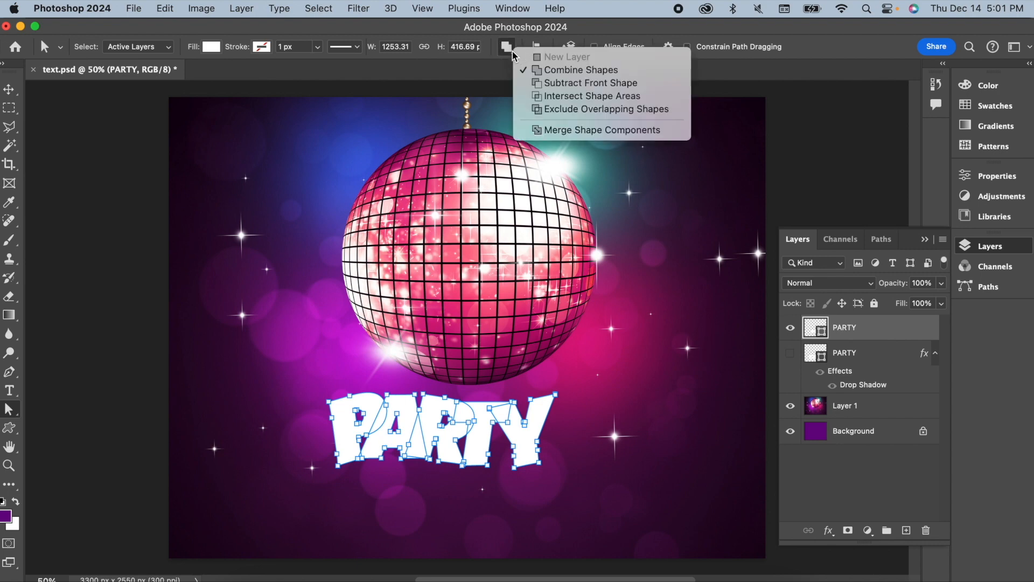
{"action": "left_click", "coordinate": [542, 108]}
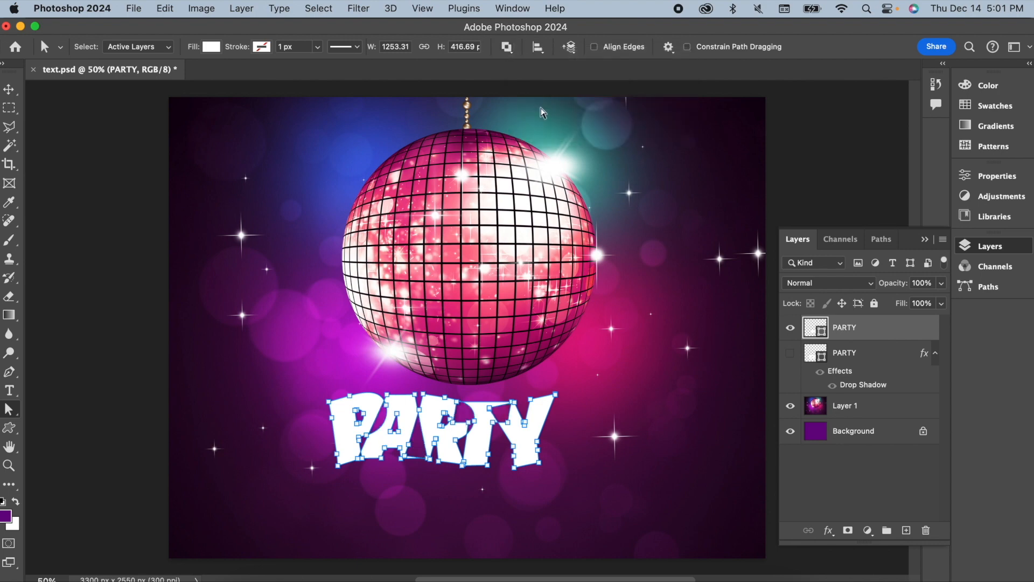
- Scale the PARTY shape to 144.61% and center it beneath the disco ball
{"action": "key", "text": "v"}
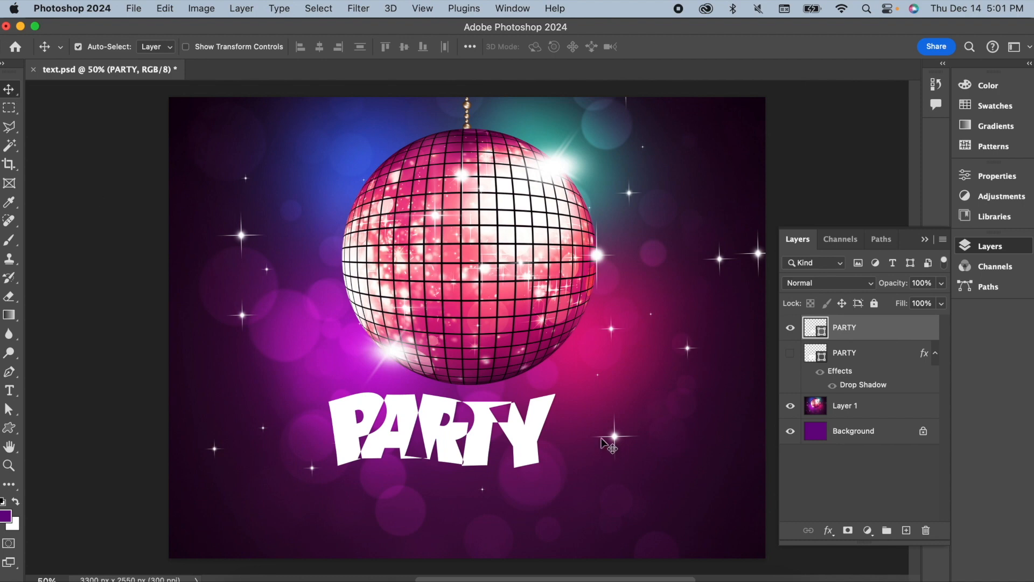
{"action": "key", "text": "super+t"}
{"action": "left_click_drag", "start_coordinate": [548, 466], "coordinate": [652, 532]}
{"action": "left_click_drag", "start_coordinate": [614, 468], "coordinate": [590, 458]}
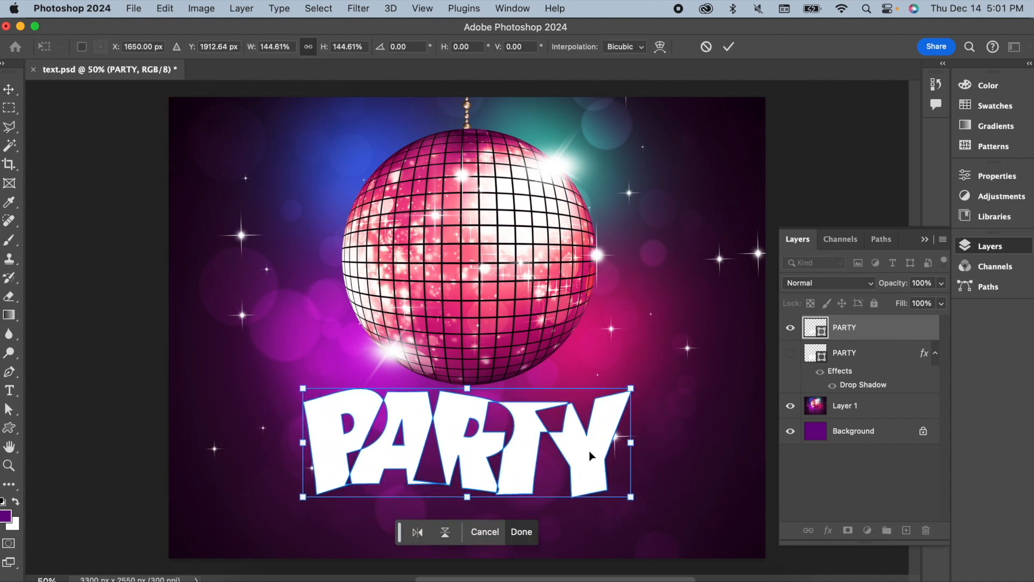
{"action": "key", "text": "Return"}
- Add a Drop Shadow to the visible PARTY layer, trying the Color Dodge blend mode with 70% opacity
{"action": "right_click", "coordinate": [854, 329]}
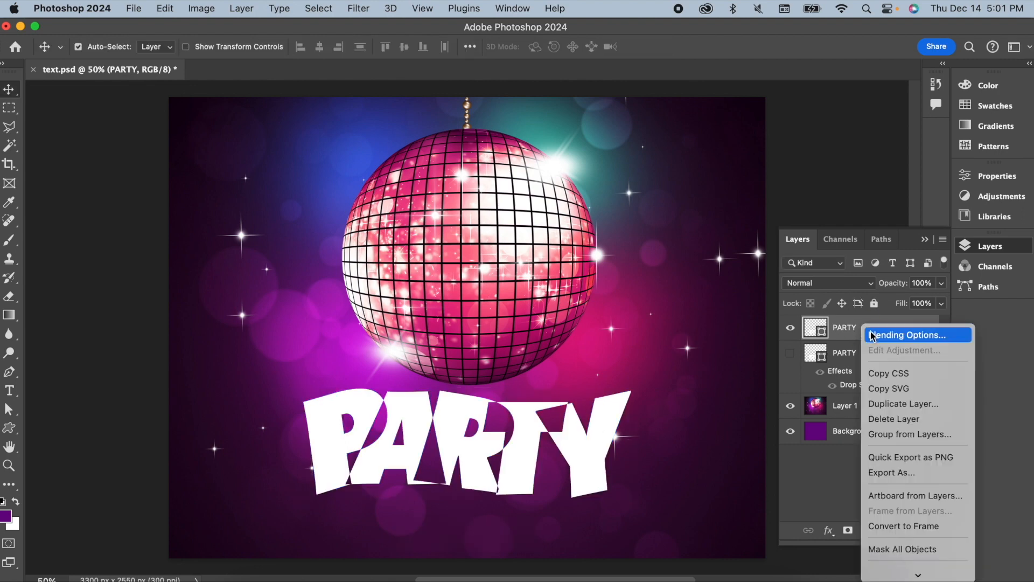
{"action": "left_click", "coordinate": [873, 335]}
{"action": "left_click", "coordinate": [461, 323]}
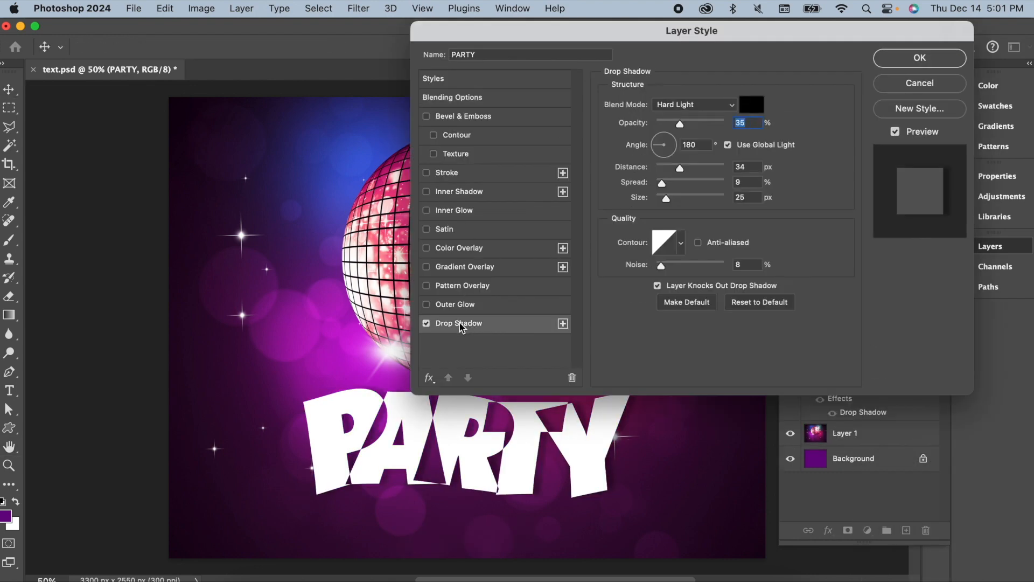
{"action": "left_click", "coordinate": [700, 105]}
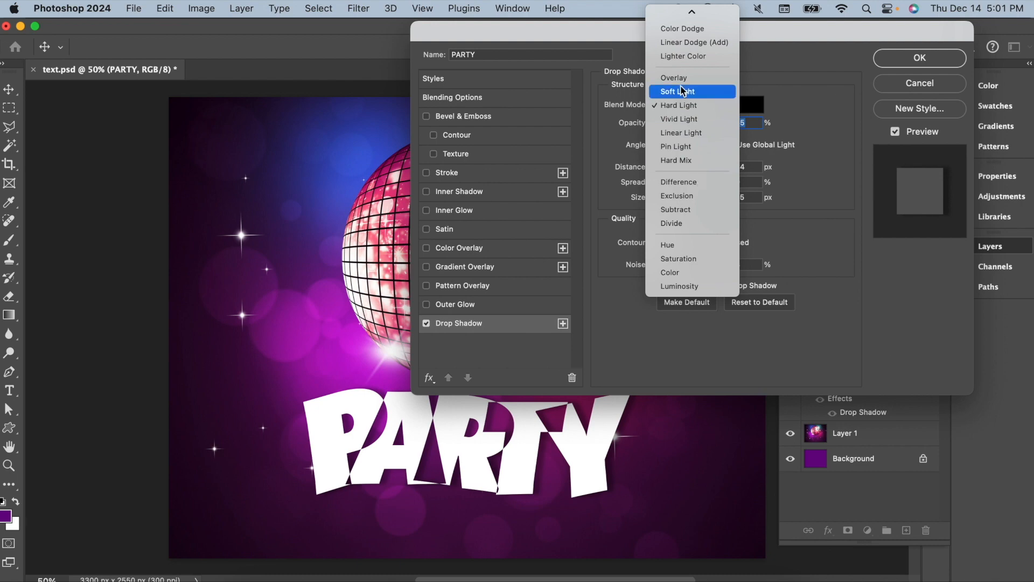
{"action": "left_click", "coordinate": [695, 30]}
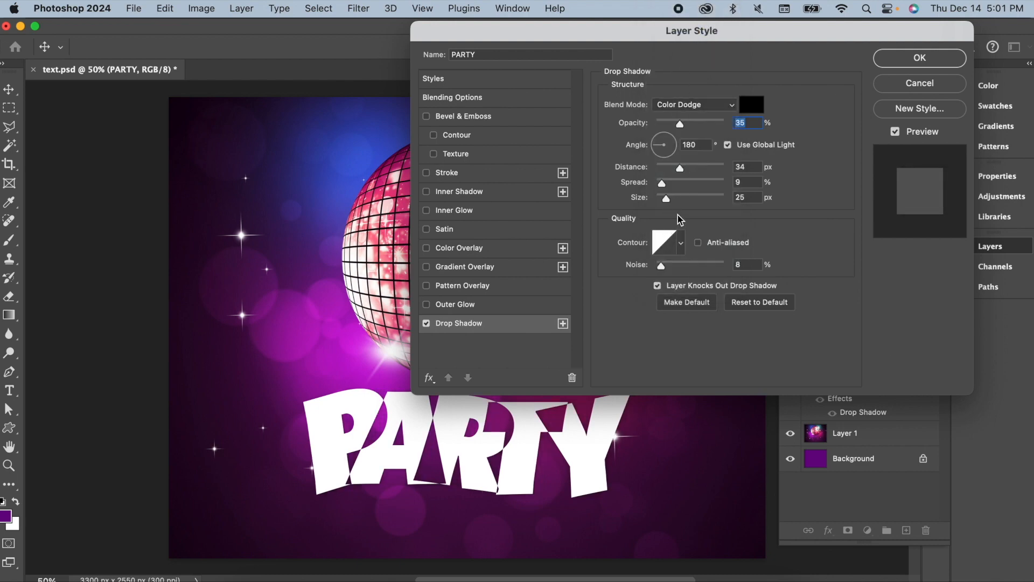
{"action": "left_click_drag", "start_coordinate": [683, 127], "coordinate": [703, 127]}
- Set the drop shadow's blend mode to Color Burn and opacity to 40%, compare it using the preview, and apply the style
{"action": "left_click", "coordinate": [721, 105]}
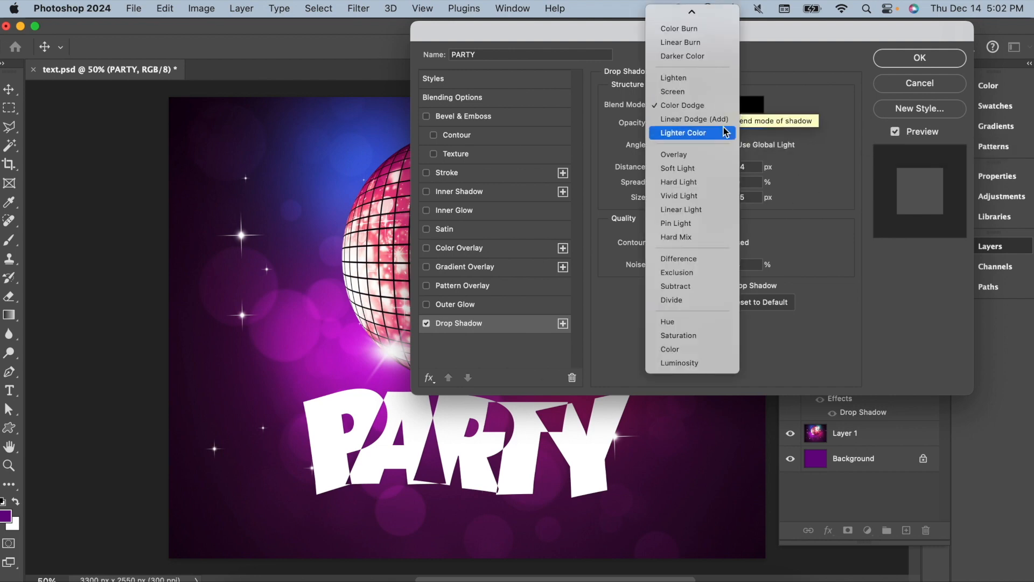
{"action": "left_click", "coordinate": [710, 30]}
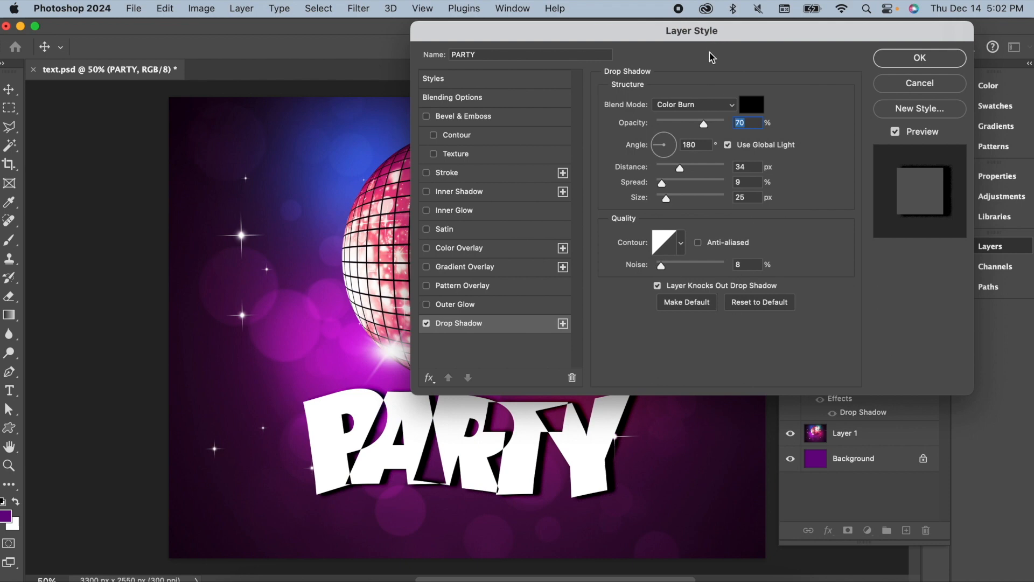
{"action": "left_click_drag", "start_coordinate": [706, 128], "coordinate": [686, 128]}
{"action": "left_click", "coordinate": [894, 132]}
{"action": "left_click", "coordinate": [895, 132]}
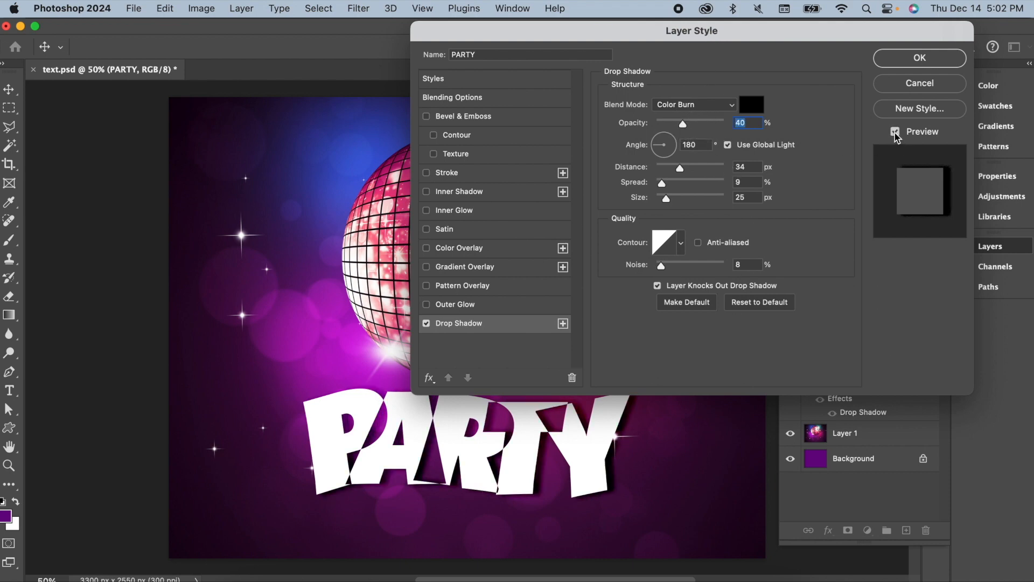
{"action": "left_click", "coordinate": [895, 132]}
{"action": "left_click", "coordinate": [895, 132]}
{"action": "left_click", "coordinate": [921, 60]}
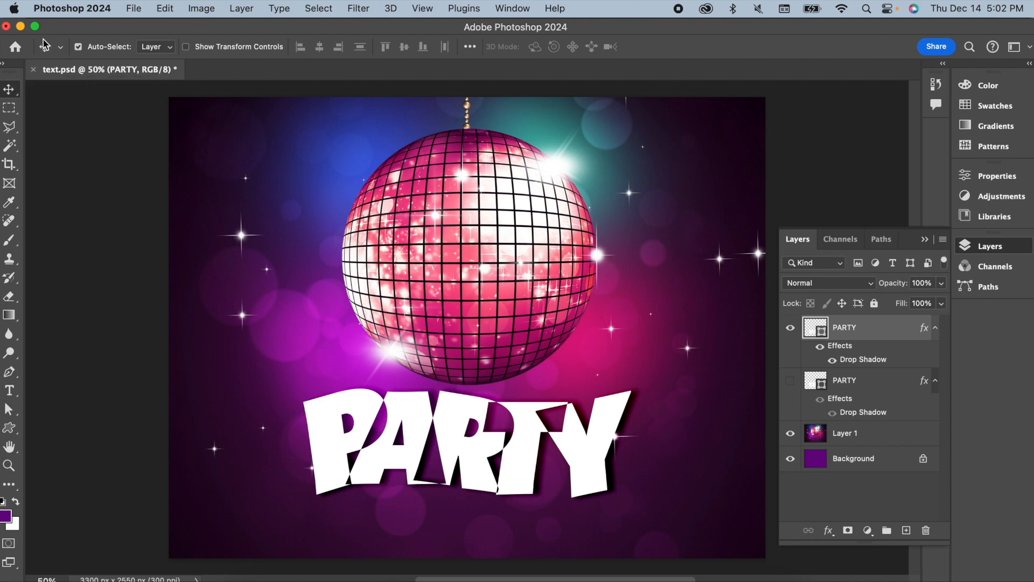
- Switch to InDesign and view the whole text.indd page with the PARTY lettering
{"action": "left_click", "coordinate": [593, 578]}
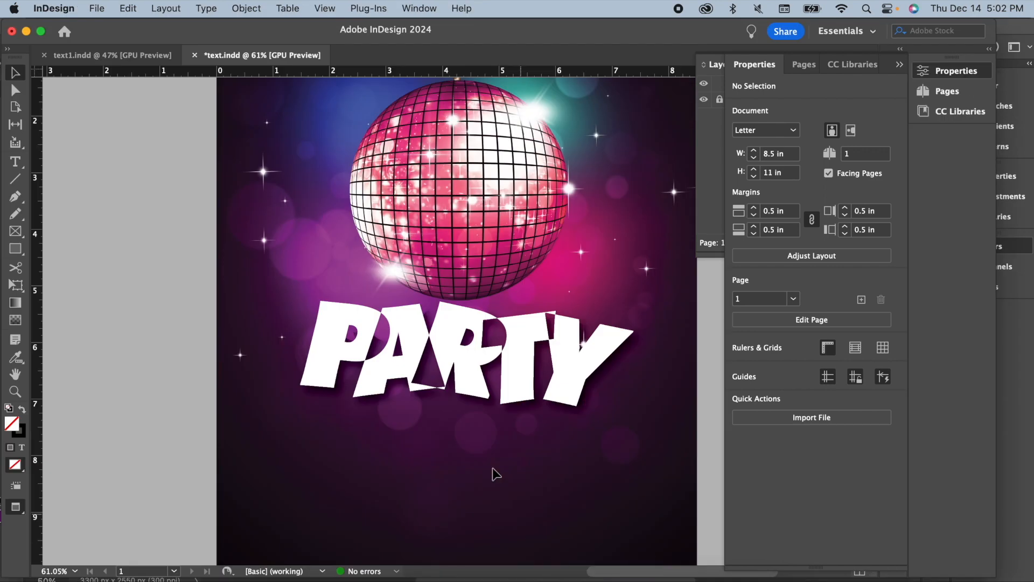
{"action": "scroll", "coordinate": [478, 371], "scroll_direction": "down", "scroll_amount": 5}
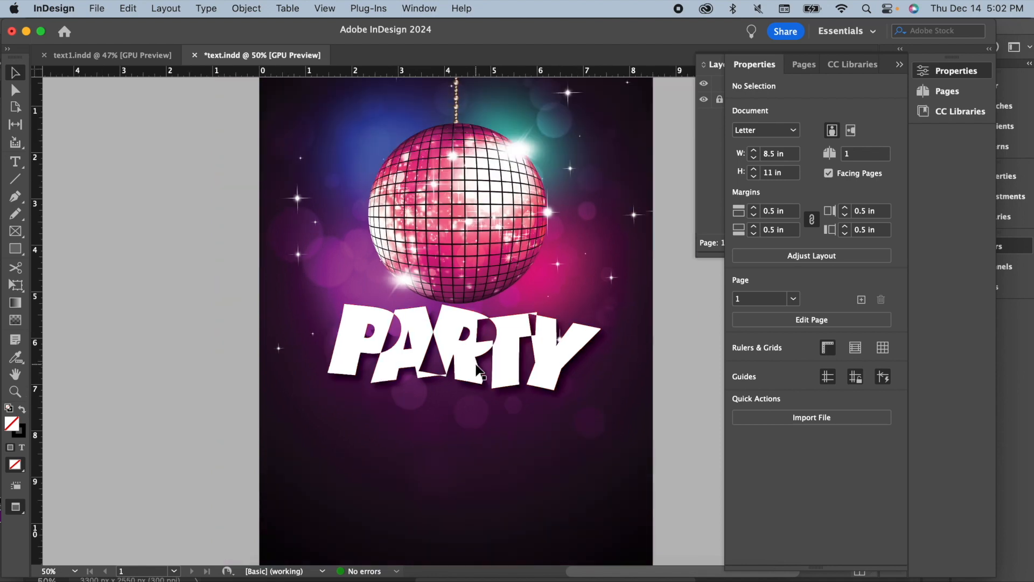
{"action": "scroll", "coordinate": [478, 370], "scroll_direction": "up", "scroll_amount": 3}
{"action": "key", "text": "super+0"}
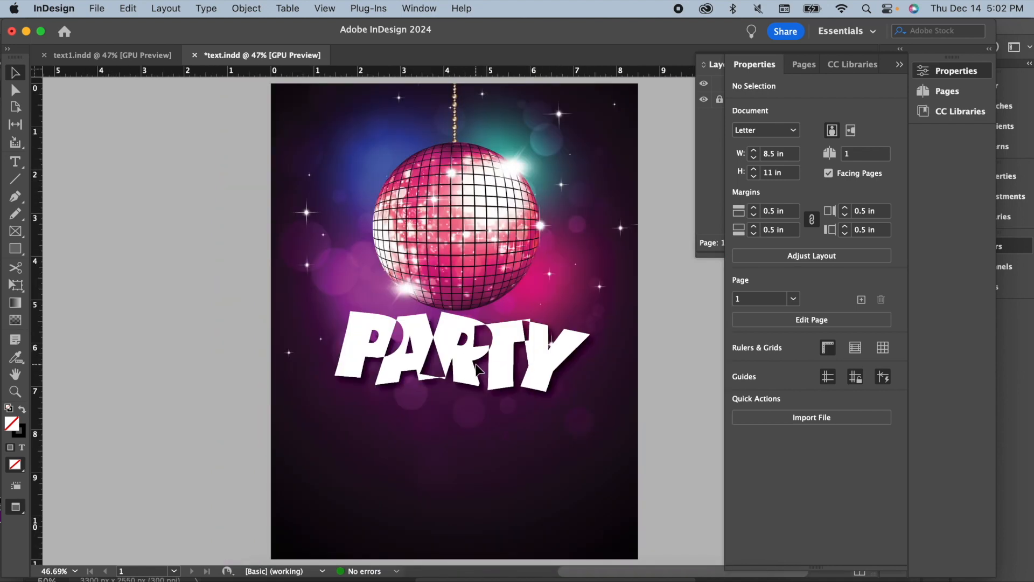
- In text1.indd, delete the HAPPY NEW YEAR text group above the PARTY lettering
{"action": "left_click", "coordinate": [132, 56]}
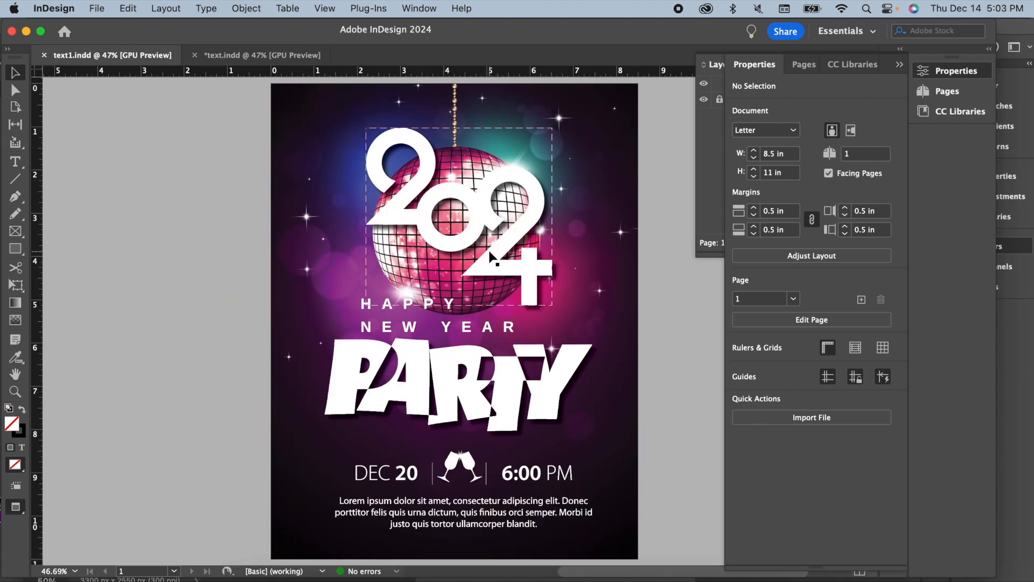
{"action": "left_click", "coordinate": [495, 263]}
{"action": "left_click", "coordinate": [429, 335]}
{"action": "left_click", "coordinate": [447, 330]}
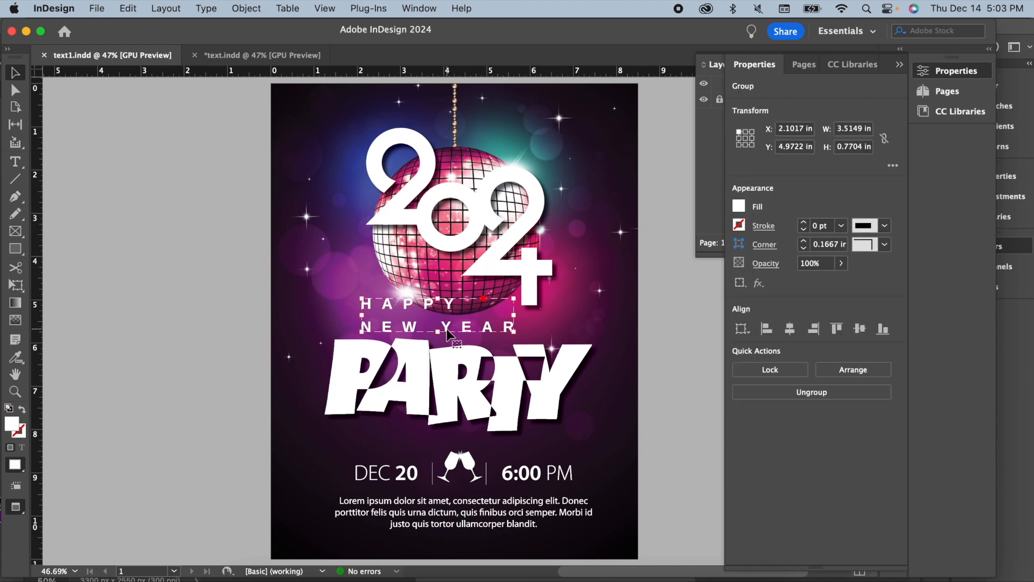
{"action": "key", "text": "BackSpace"}
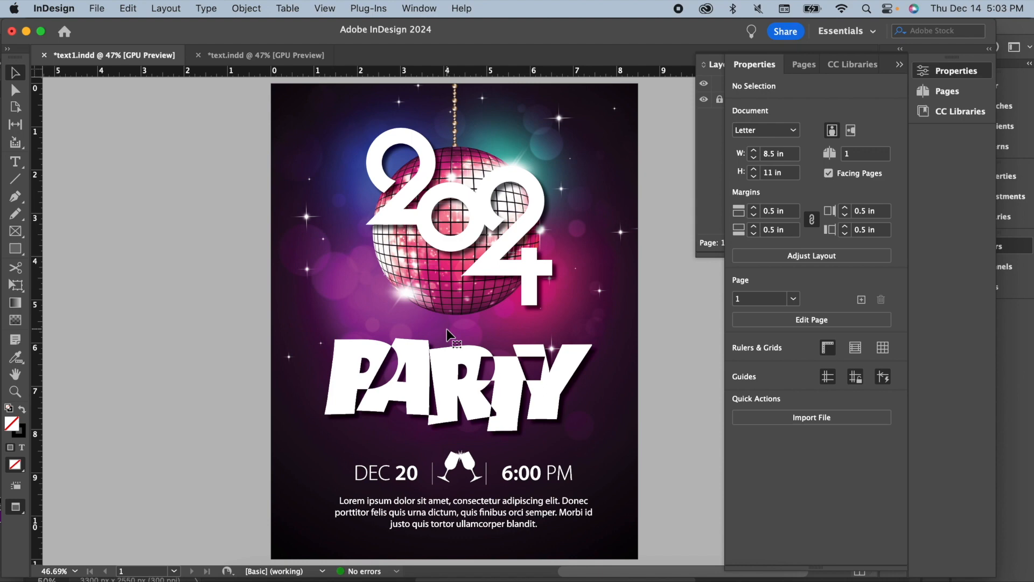
- Draw a wide text frame in the gap between the disco ball and the PARTY lettering
{"action": "key", "text": "t"}
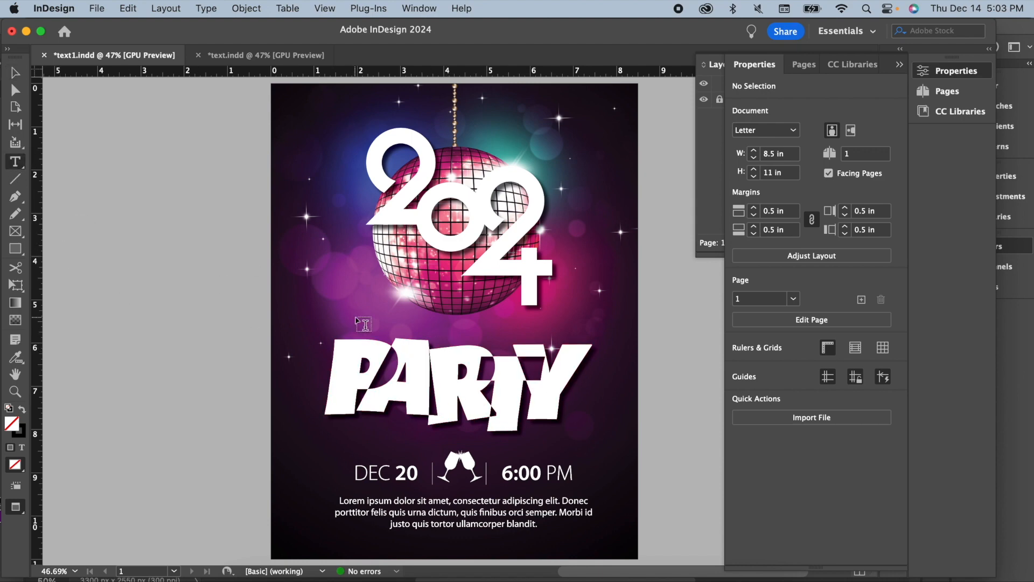
{"action": "left_click_drag", "start_coordinate": [339, 306], "coordinate": [584, 334]}
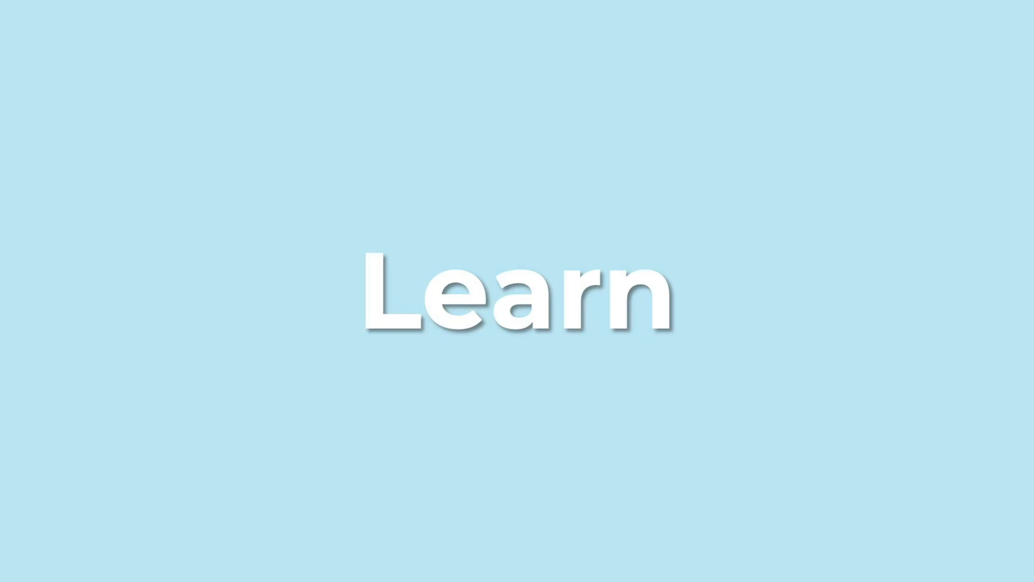